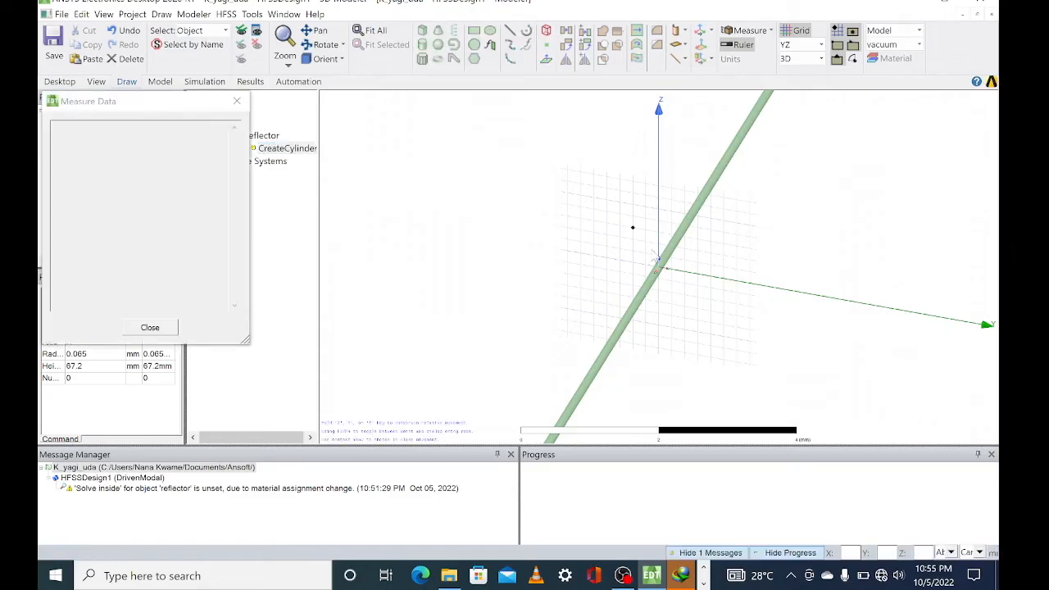
# Step: Draw a cylinder along the X axis beside the reflector, about 0.2 mm in radius and 4.2 mm in height
pyautogui.click(737, 295)
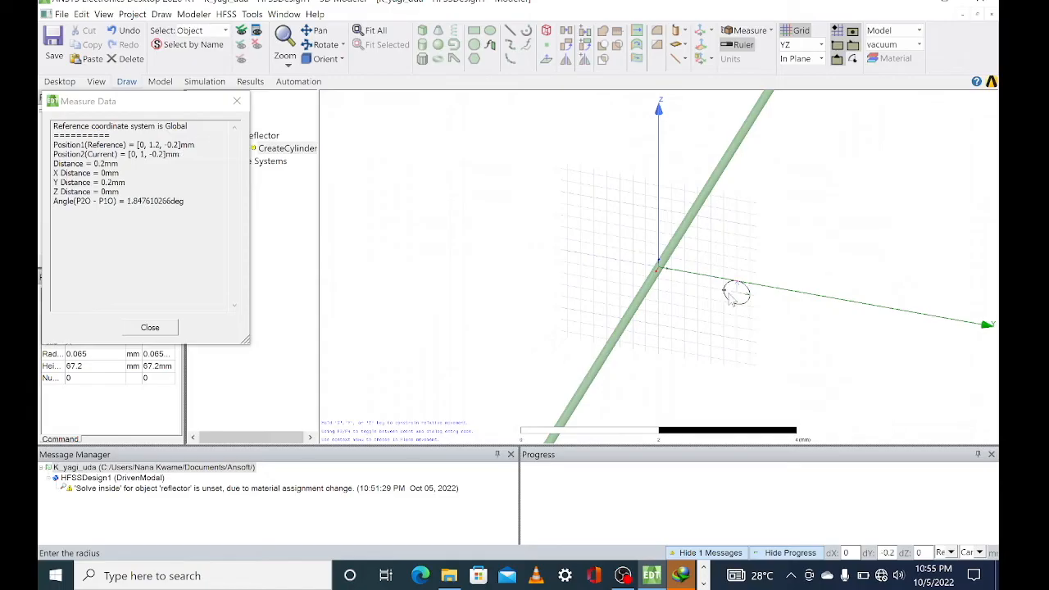
pyautogui.click(730, 297)
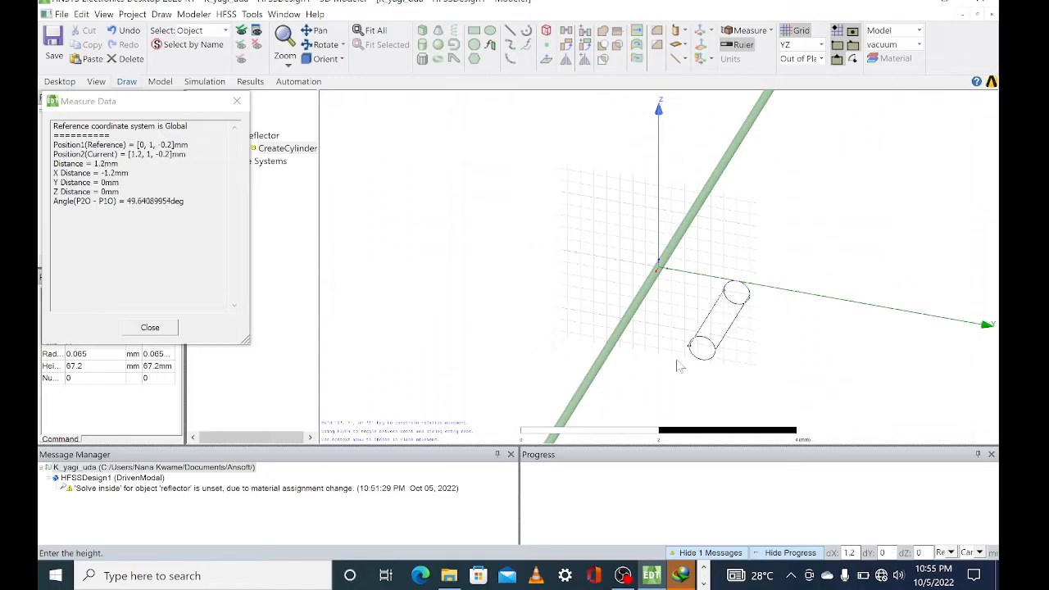
pyautogui.click(636, 410)
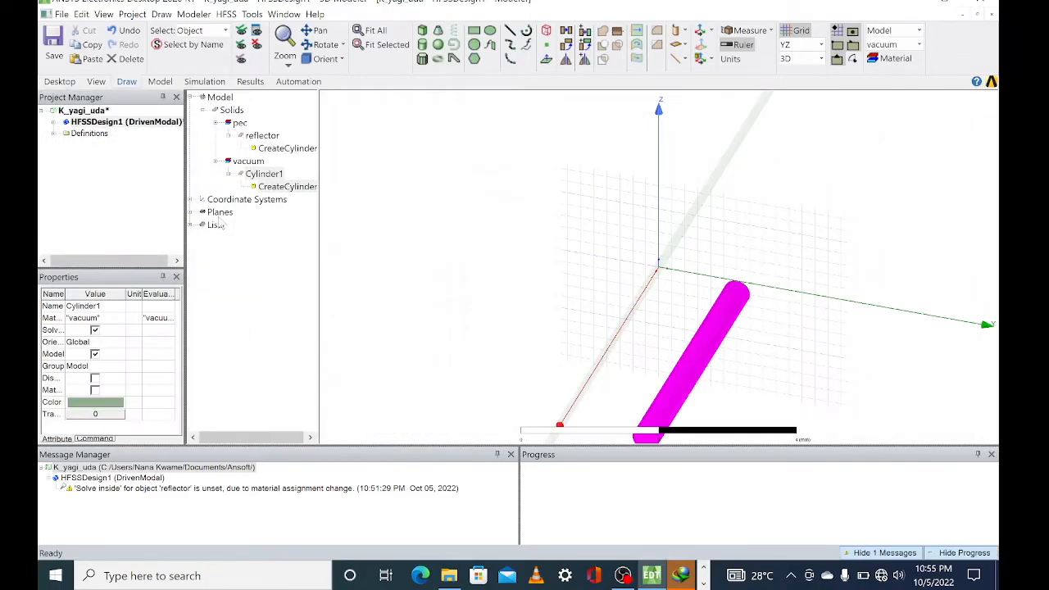
# Step: Rename the new cylinder to dipole and assign it the pec material
pyautogui.click(108, 306)
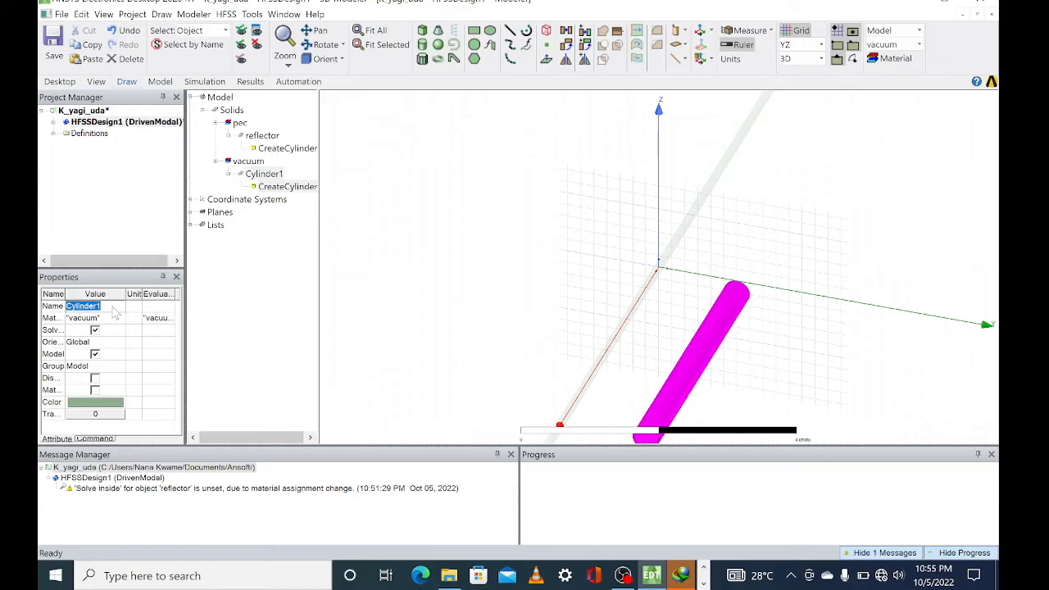
pyautogui.write('d')
pyautogui.press('Return')
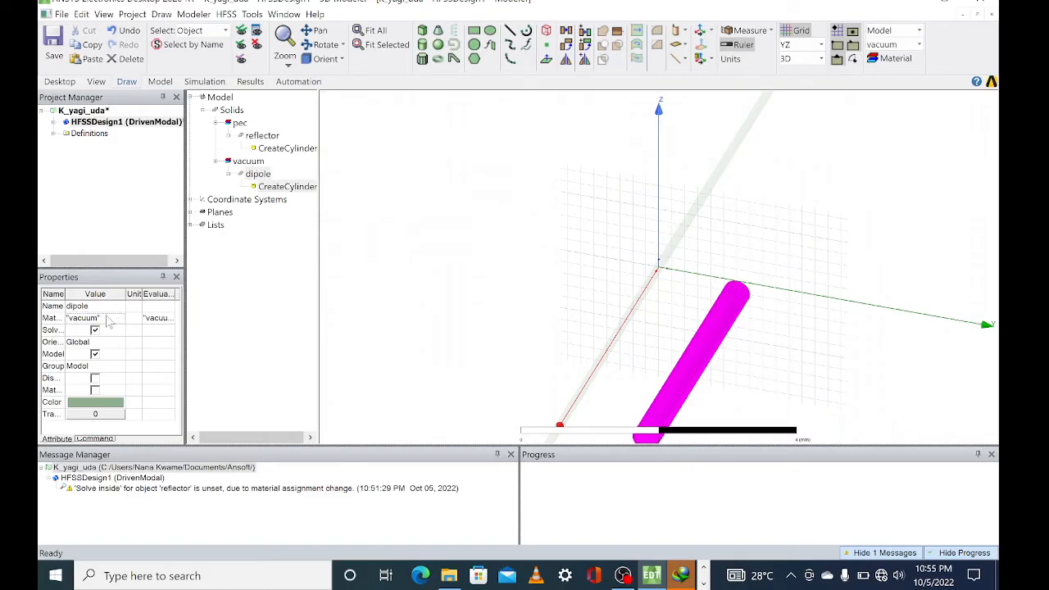
pyautogui.click(108, 321)
pyautogui.click(100, 351)
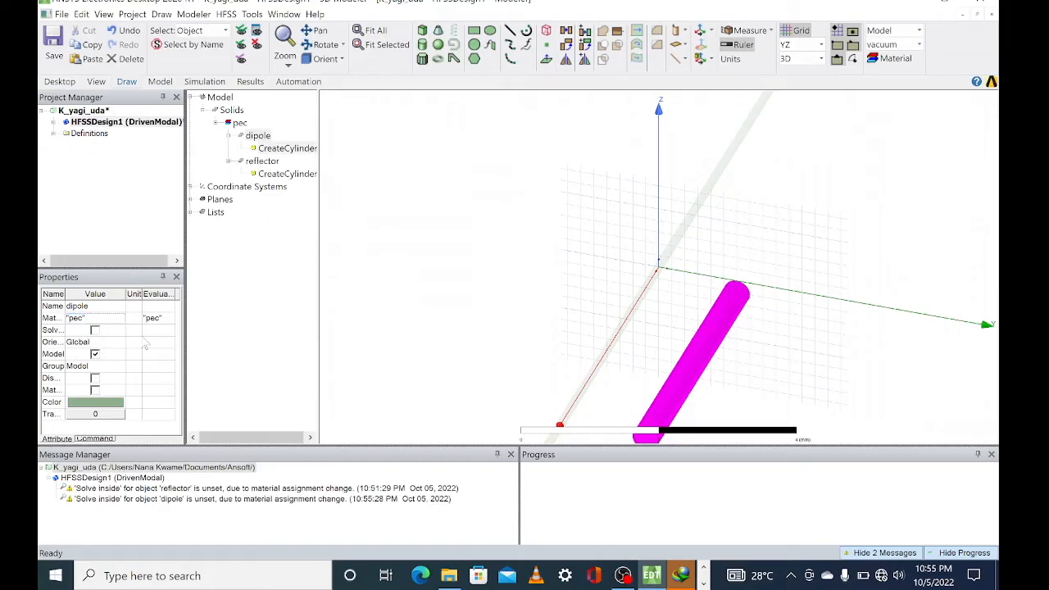
# Step: Set the dipole cylinder's centre Y coordinate to 42 mm, its radius to 0.065 mm and its height to 29.94 mm
pyautogui.doubleClick(297, 156)
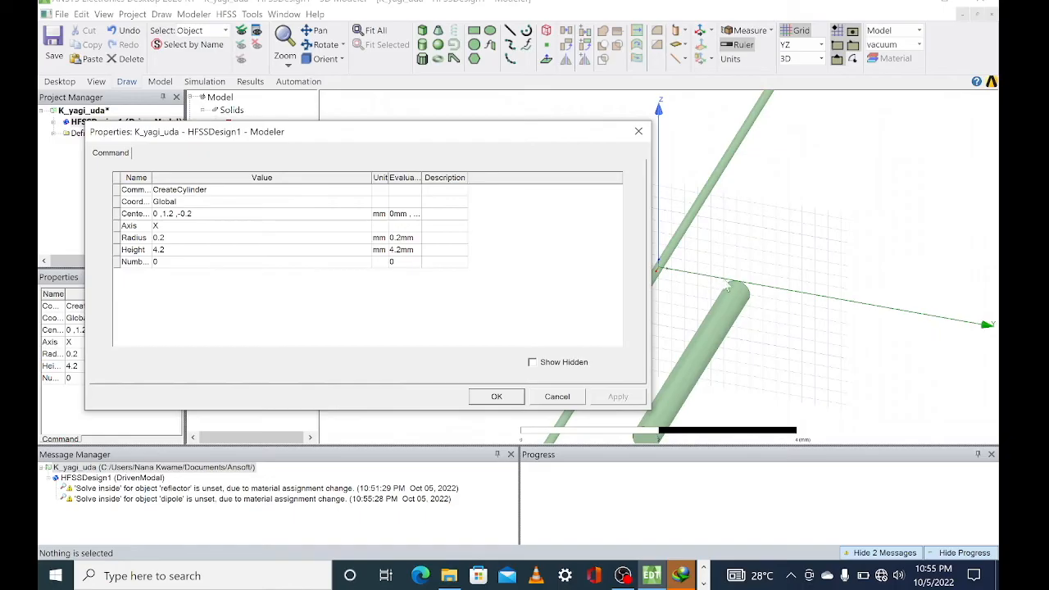
pyautogui.click(173, 214)
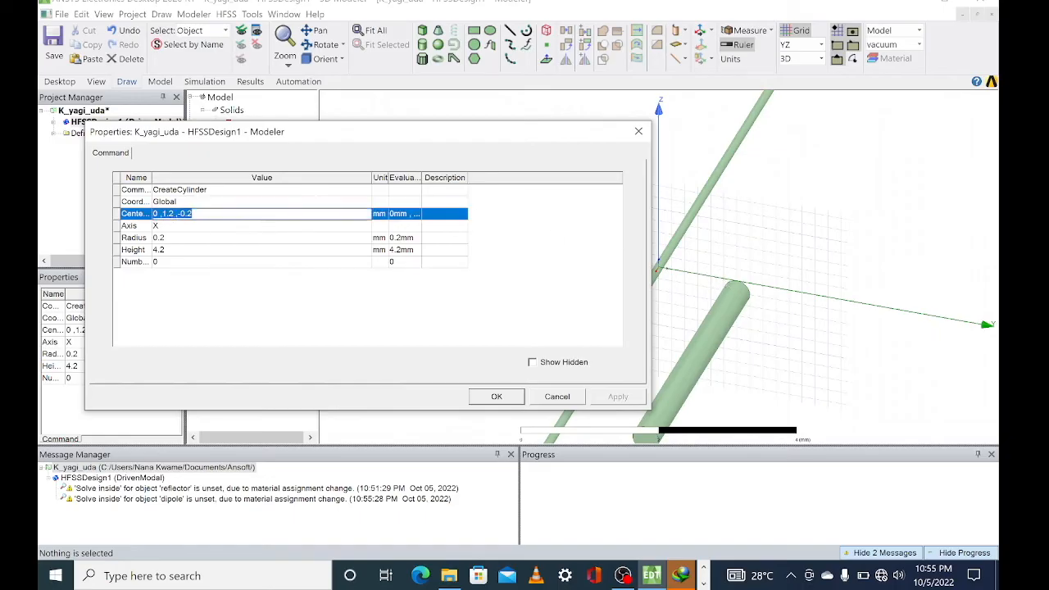
pyautogui.press('BackSpace')
pyautogui.press('BackSpace')
pyautogui.press('BackSpace')
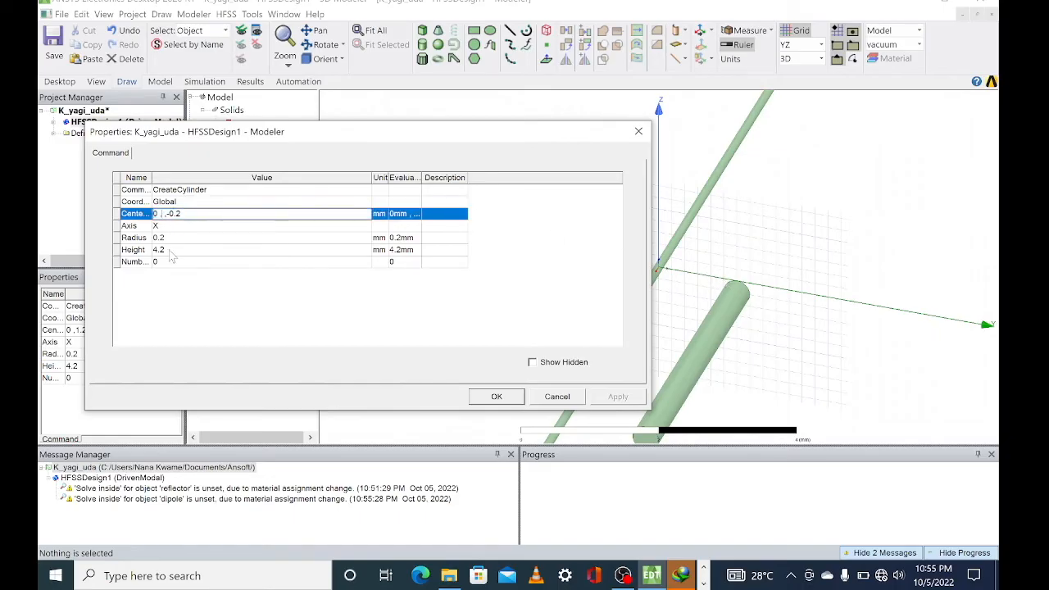
pyautogui.write('42')
pyautogui.click(243, 238)
pyautogui.press('BackSpace')
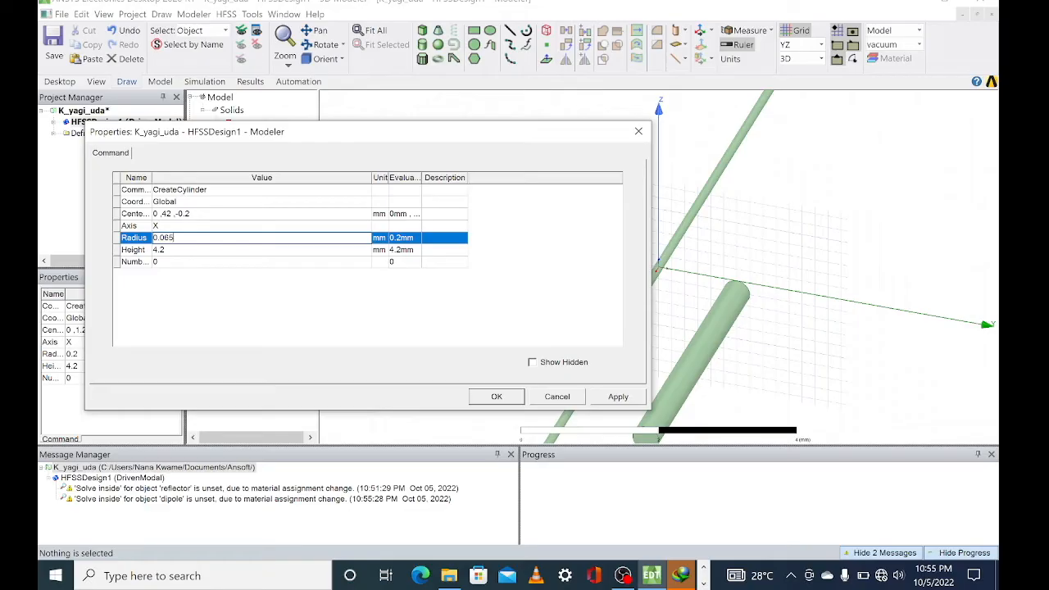
pyautogui.click(248, 250)
pyautogui.press('BackSpace')
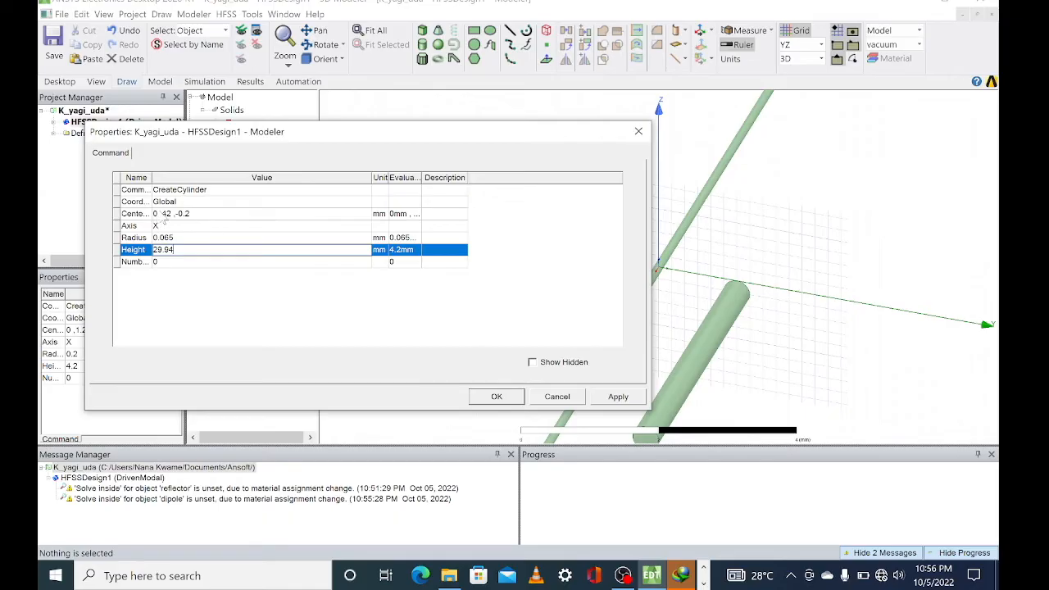
# Step: Set the dipole's centre X coordinate to 0.125/2 and Z coordinate to 0, and apply the cylinder's new dimensions
pyautogui.click(158, 213)
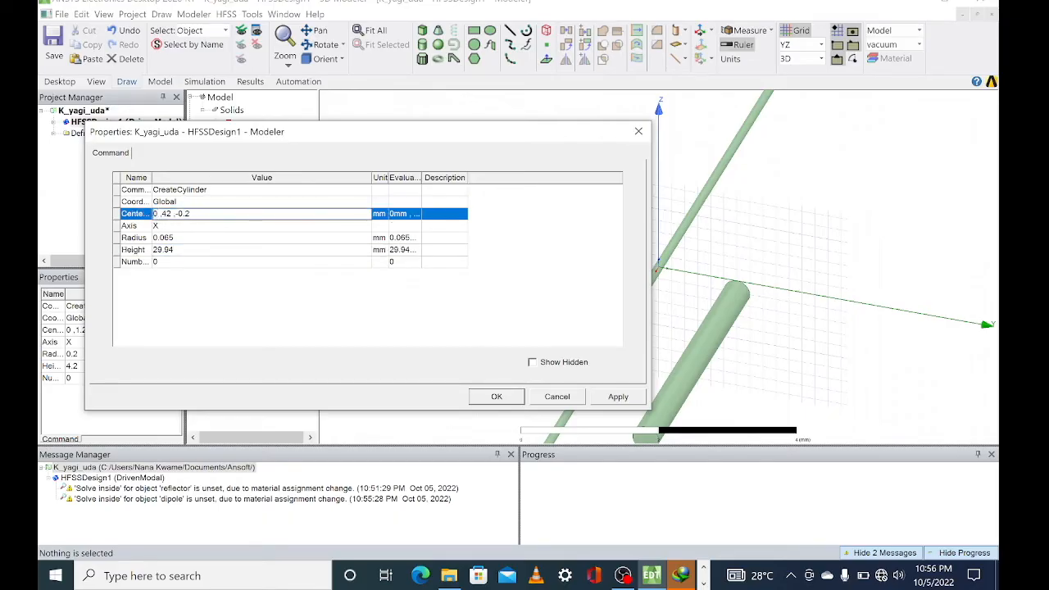
pyautogui.press('BackSpace')
pyautogui.write('0.125/2')
pyautogui.press('BackSpace')
pyautogui.press('BackSpace')
pyautogui.write('0')
pyautogui.click(619, 397)
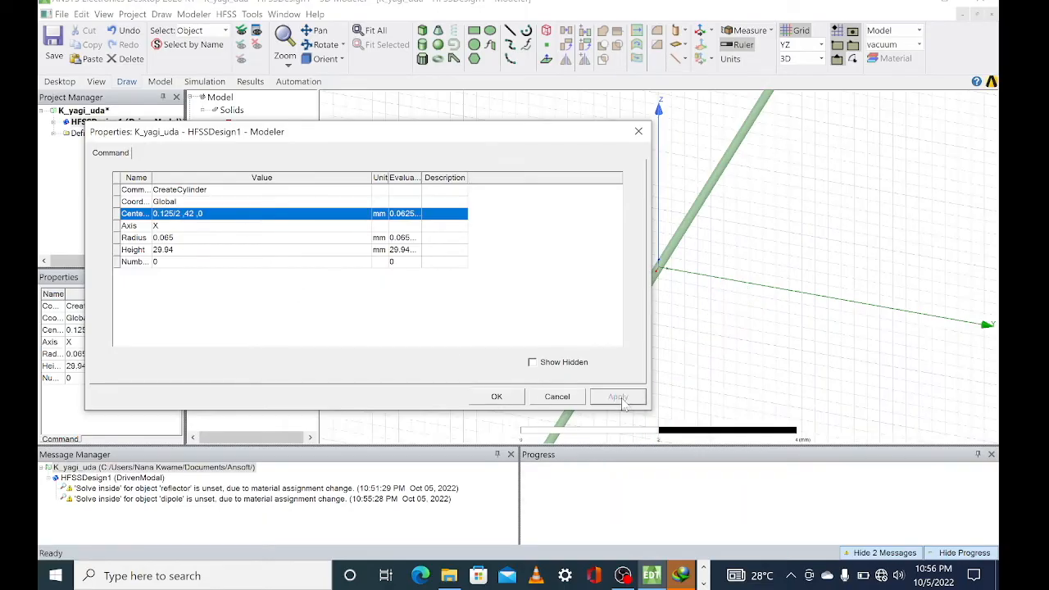
pyautogui.click(496, 396)
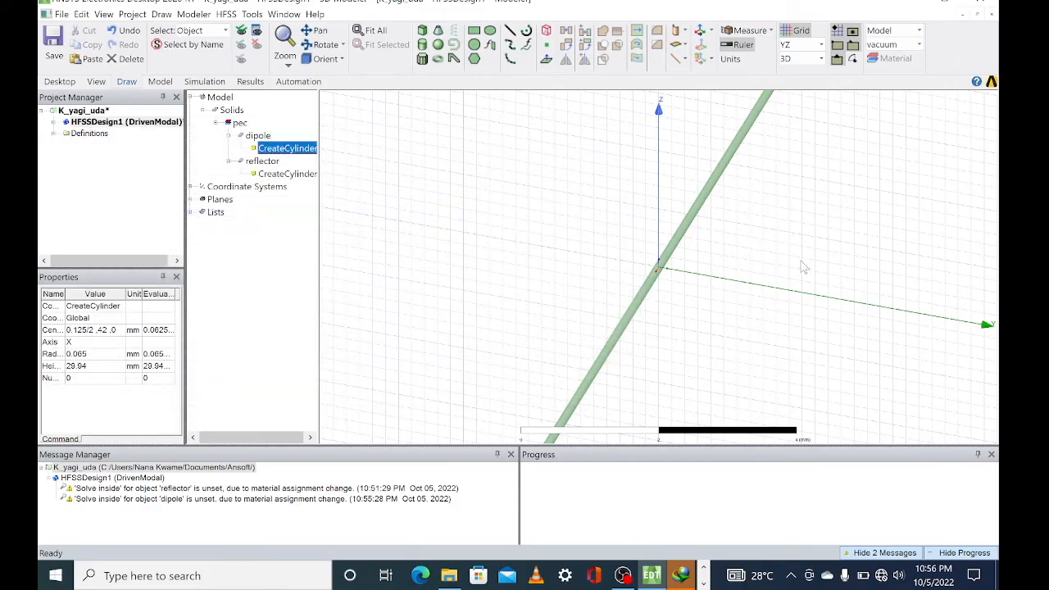
# Step: Examine the dipole's placement relative to the reflector and its inner end near the Y axis
pyautogui.scroll(-3, 777, 258)
pyautogui.scroll(-5, 779, 264)
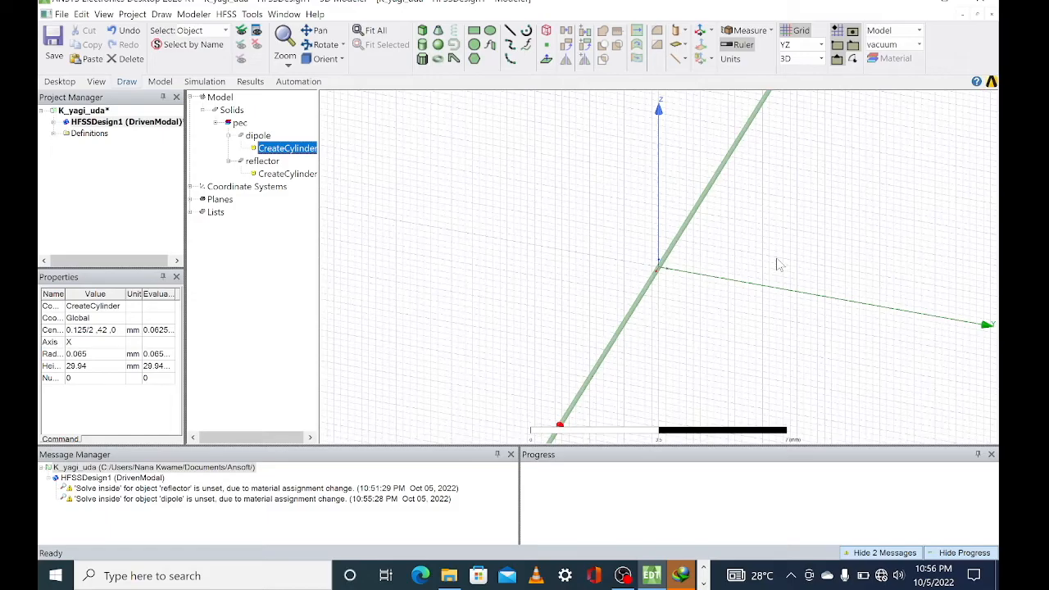
pyautogui.scroll(-1, 779, 264)
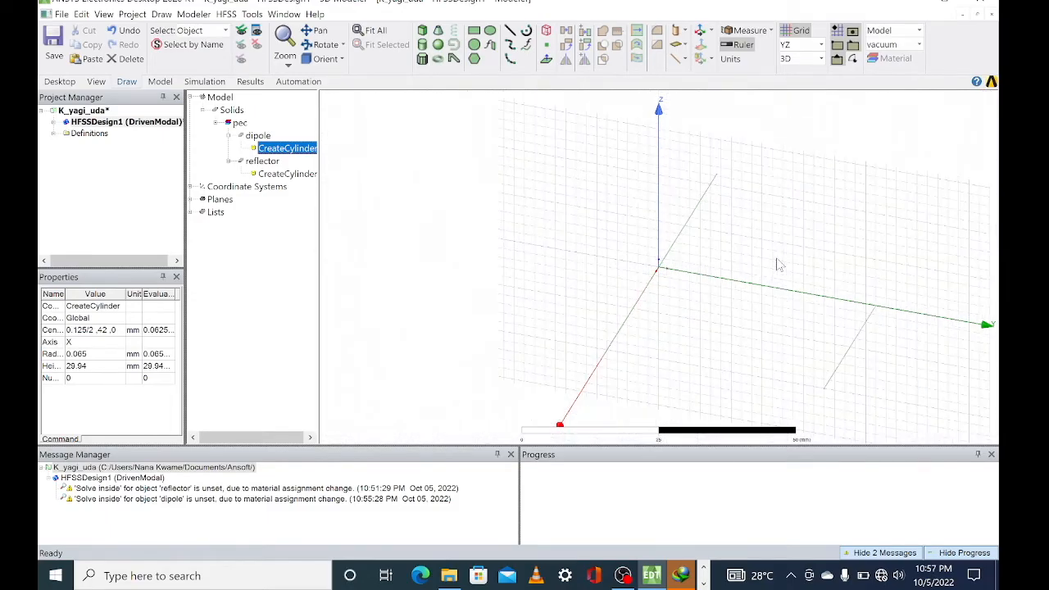
pyautogui.click(851, 356)
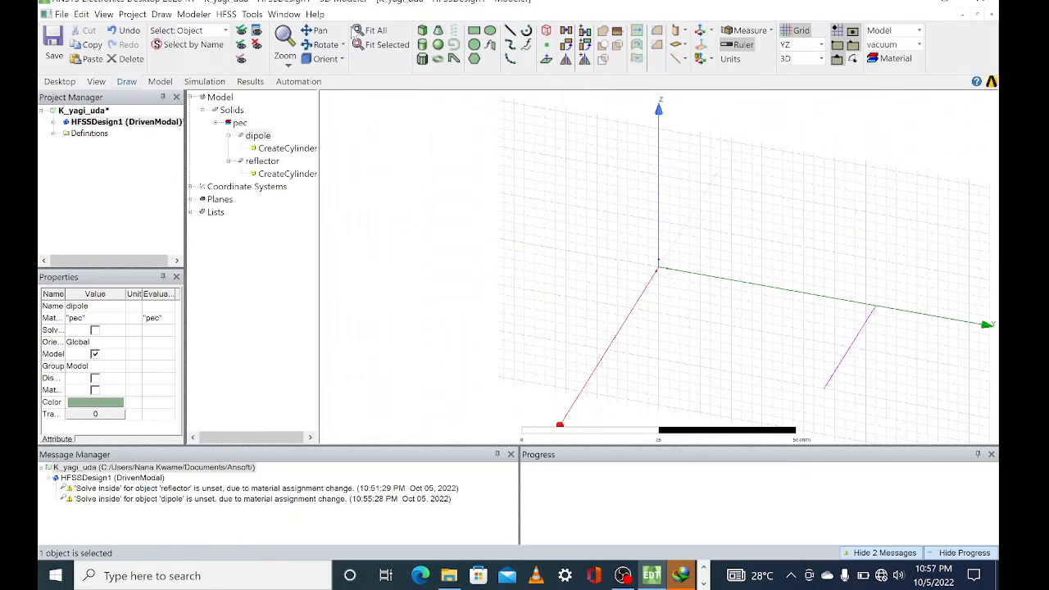
pyautogui.click(314, 30)
pyautogui.moveTo(795, 336); pyautogui.dragTo(533, 257)
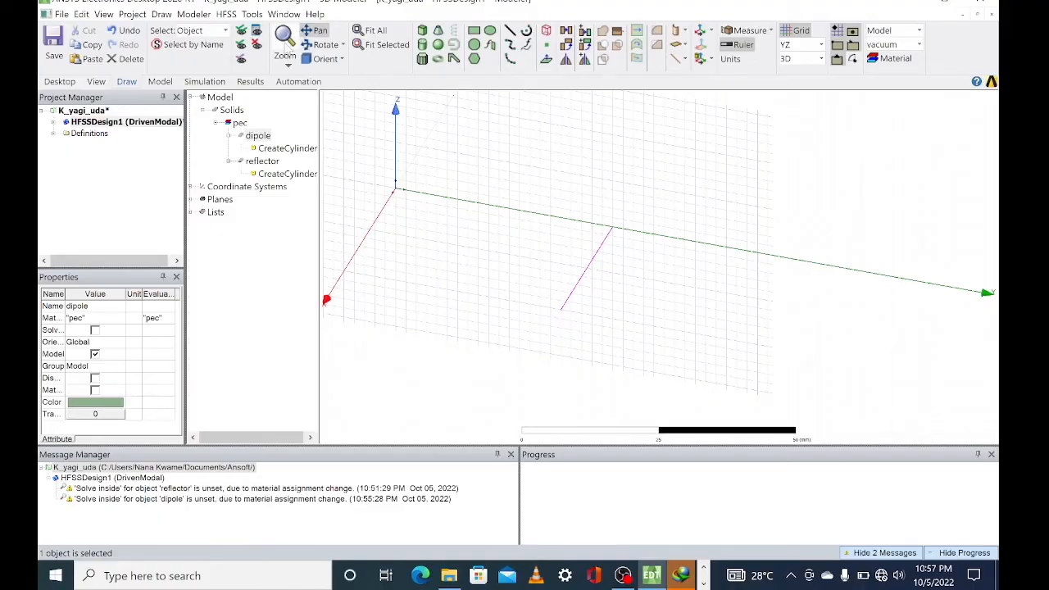
pyautogui.click(288, 65)
pyautogui.click(297, 92)
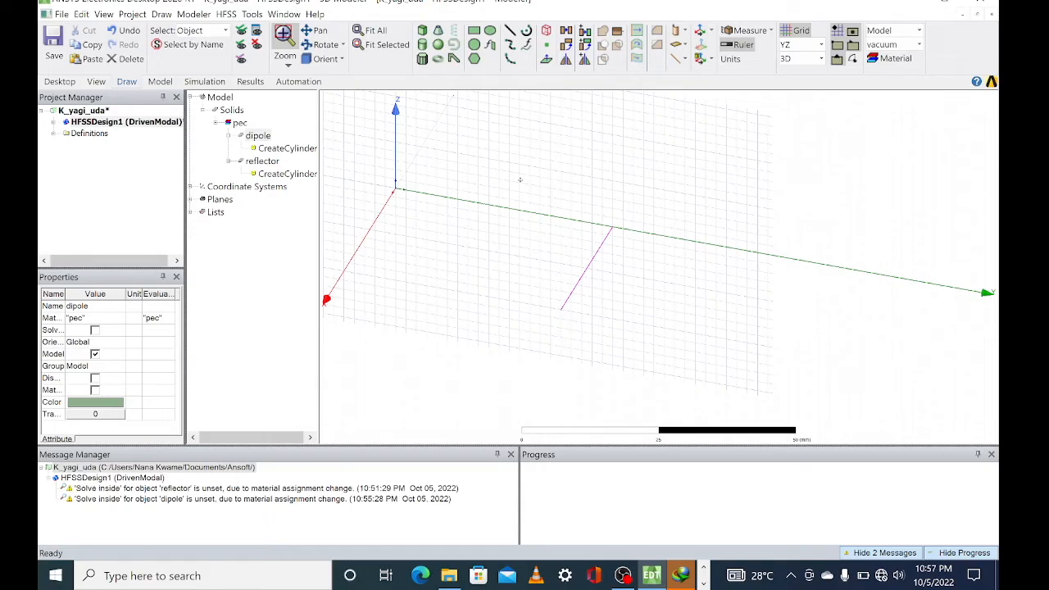
pyautogui.moveTo(561, 200); pyautogui.dragTo(644, 317)
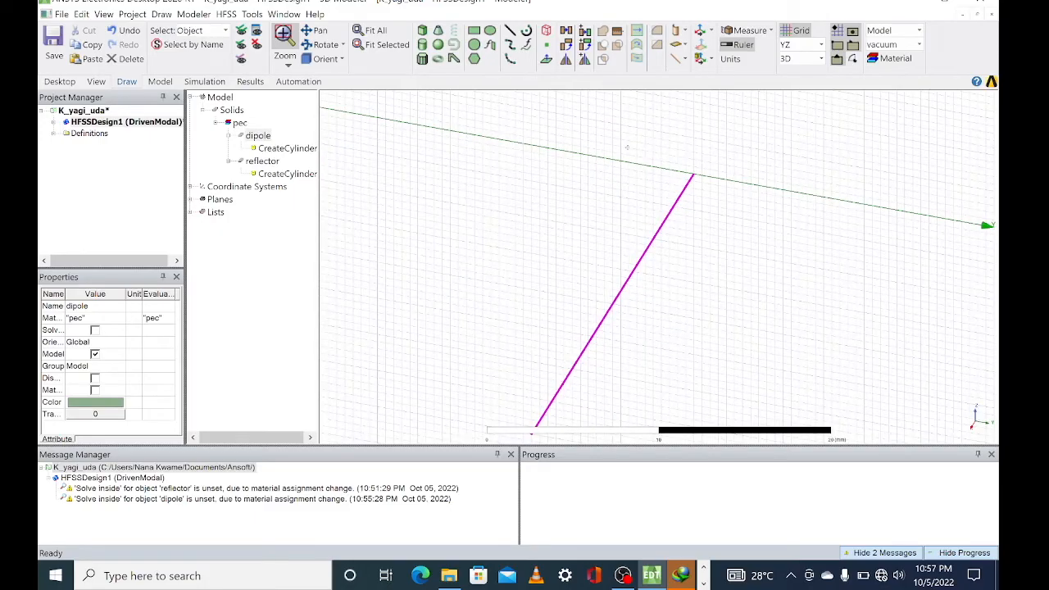
pyautogui.moveTo(736, 216); pyautogui.dragTo(774, 237)
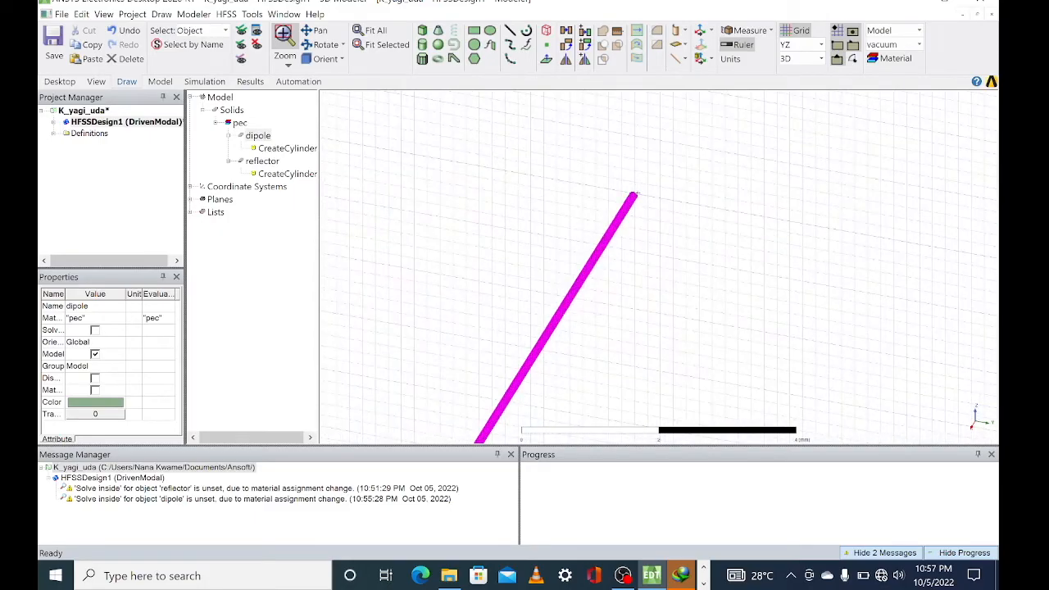
pyautogui.moveTo(597, 159); pyautogui.dragTo(693, 259)
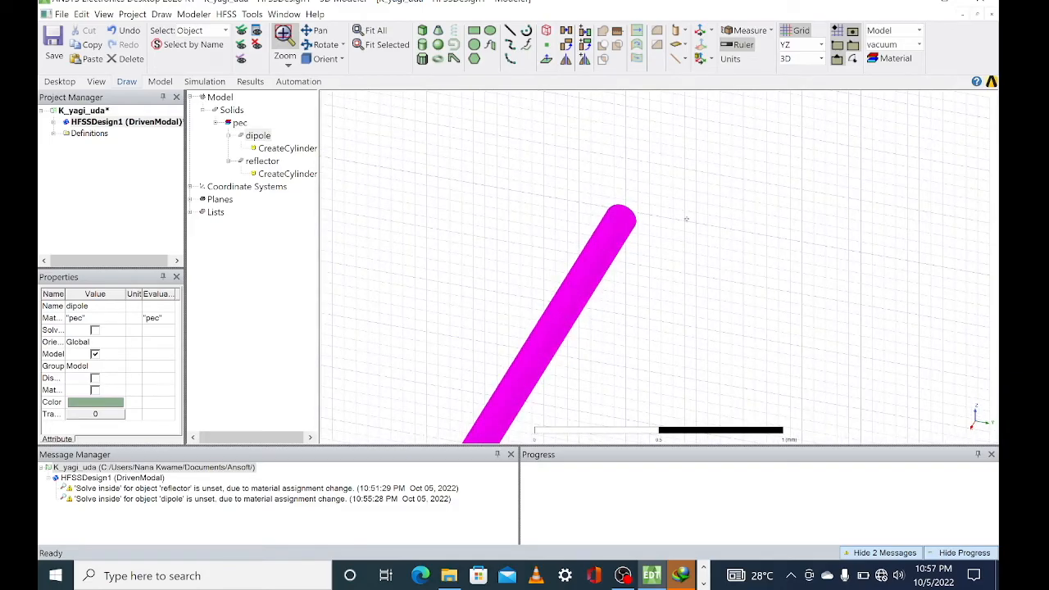
pyautogui.scroll(-5, 686, 218)
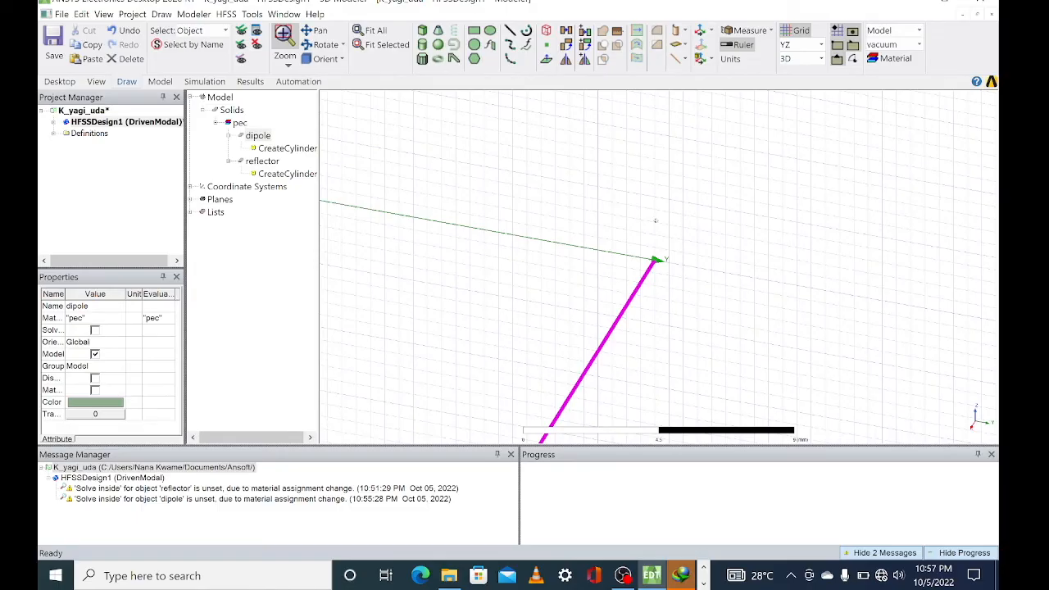
pyautogui.moveTo(663, 232)
pyautogui.mouseDown(button='middle')
pyautogui.moveTo(658, 264)
pyautogui.moveTo(669, 285)
pyautogui.moveTo(676, 273)
pyautogui.mouseUp(button='middle')
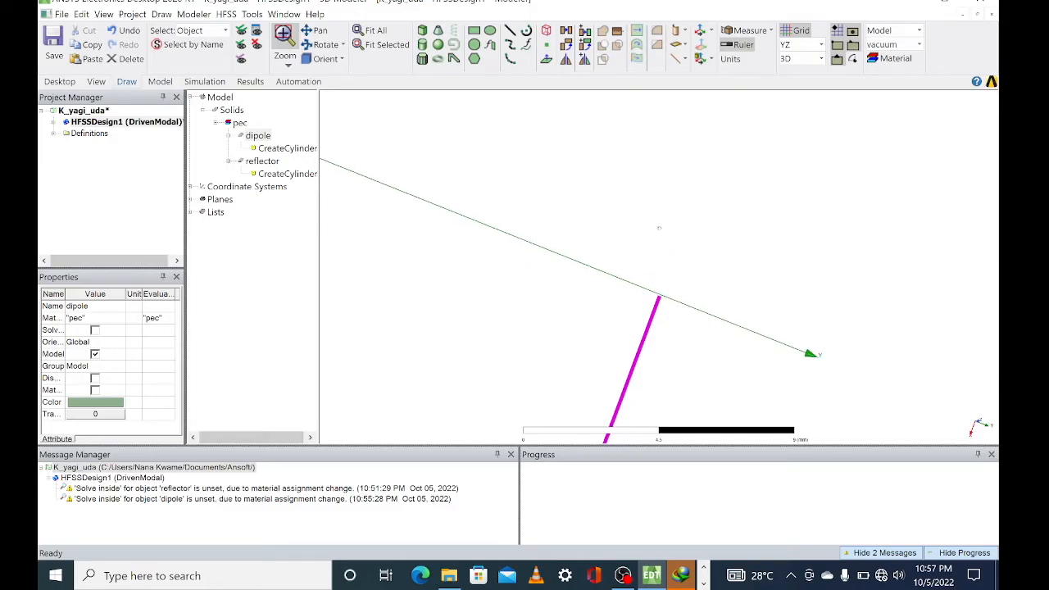
pyautogui.moveTo(612, 249); pyautogui.dragTo(719, 350)
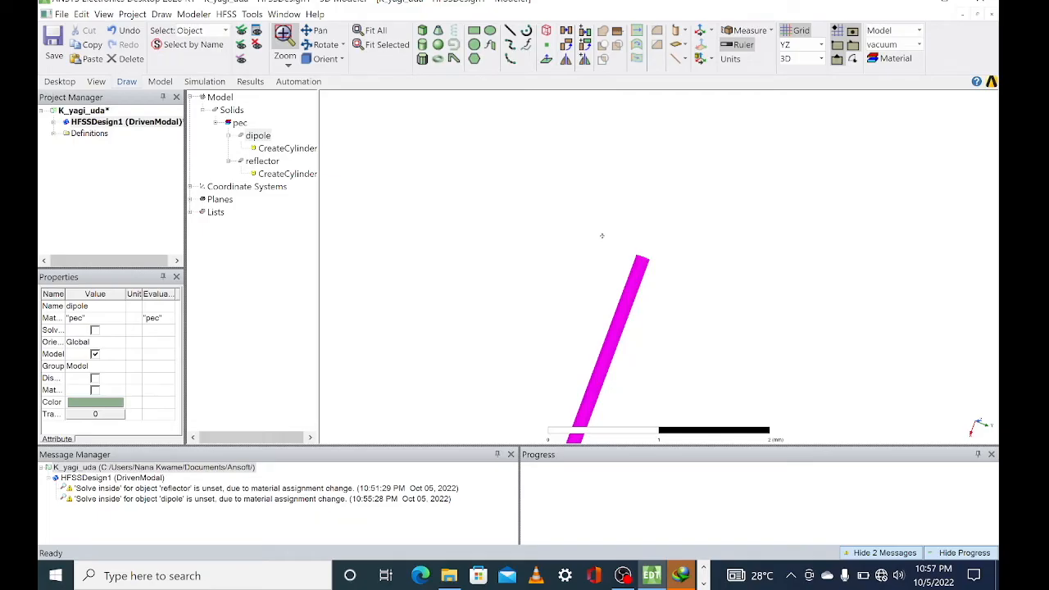
pyautogui.scroll(-5, 603, 234)
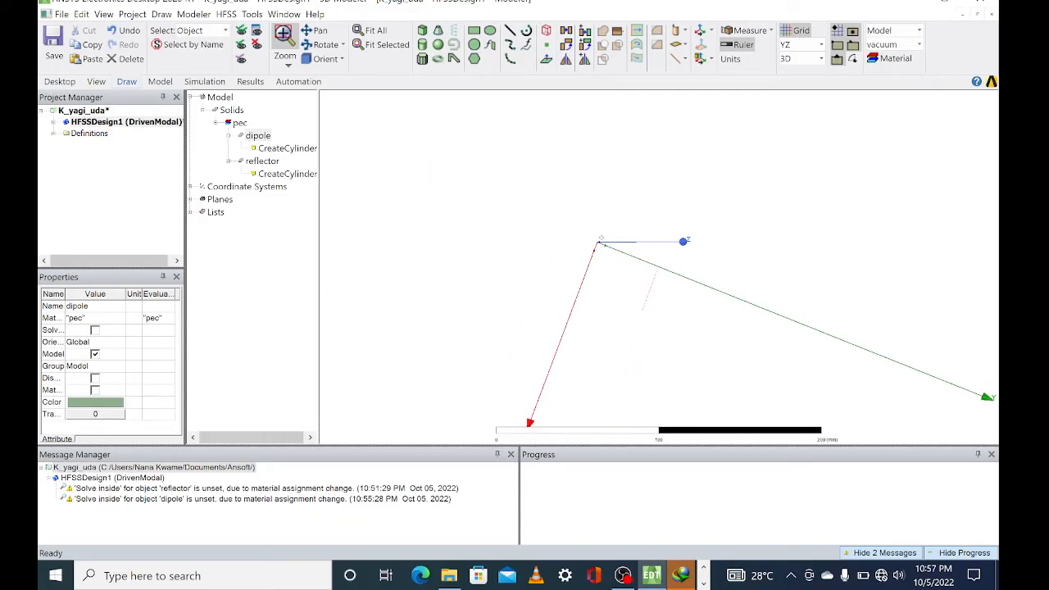
# Step: Duplicate the dipole around the Y axis by 180 degrees with a total number of 2
pyautogui.click(261, 137)
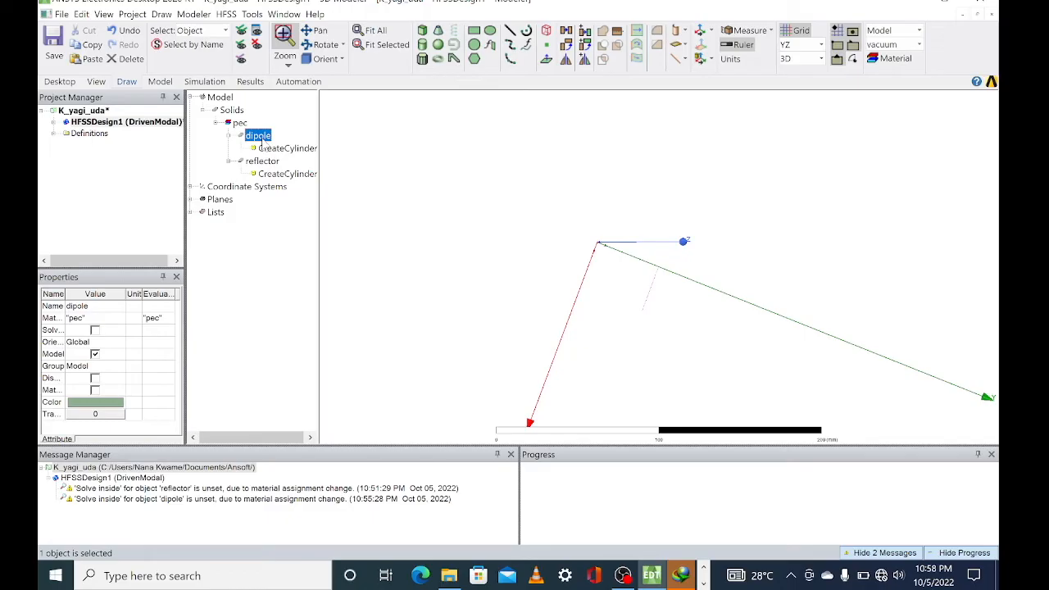
pyautogui.rightClick(262, 141)
pyautogui.moveTo(345, 202)
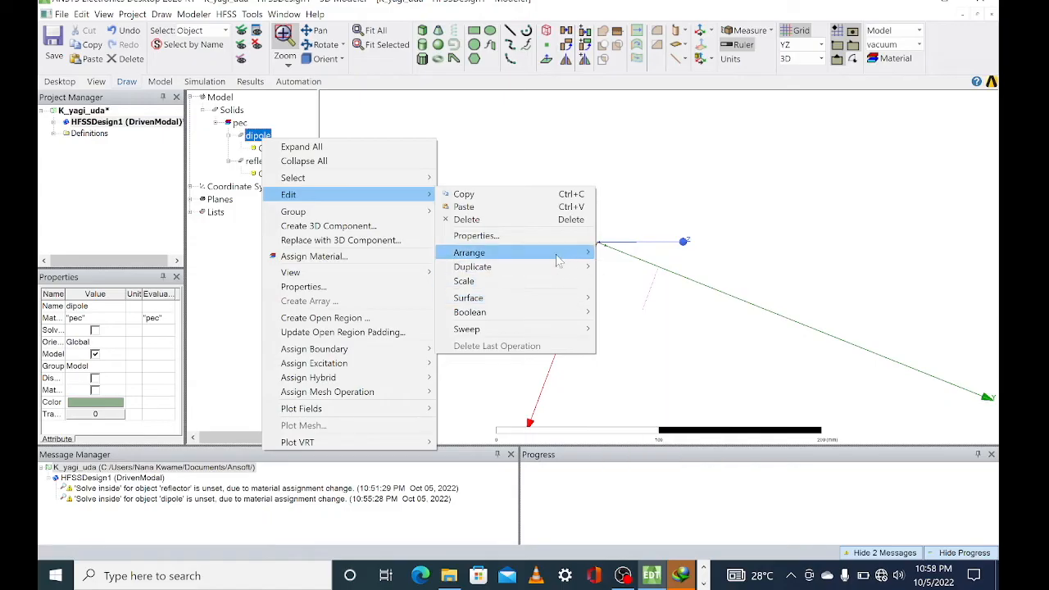
pyautogui.moveTo(570, 269)
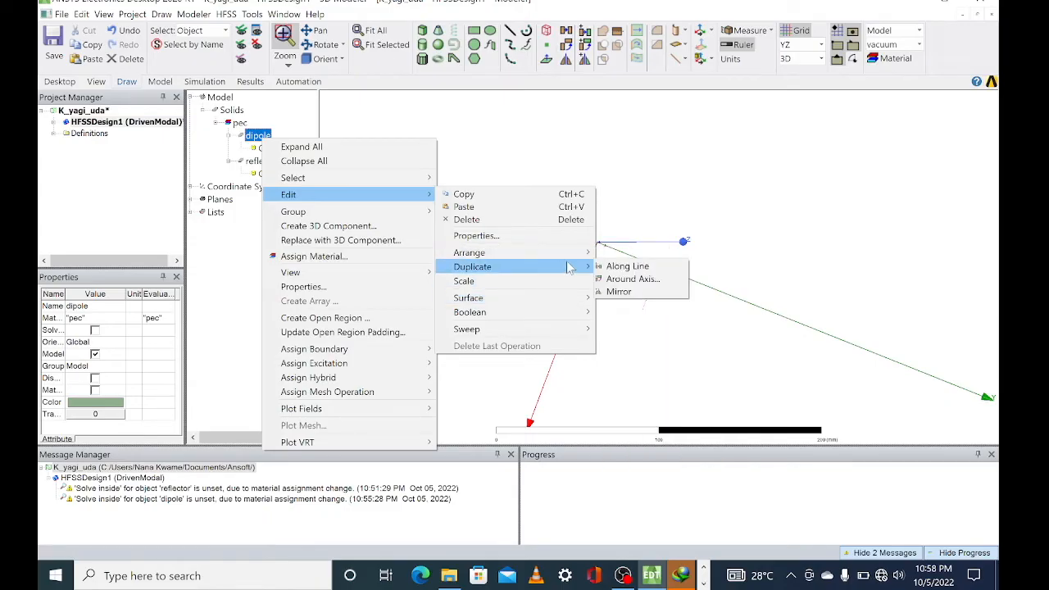
pyautogui.click(640, 280)
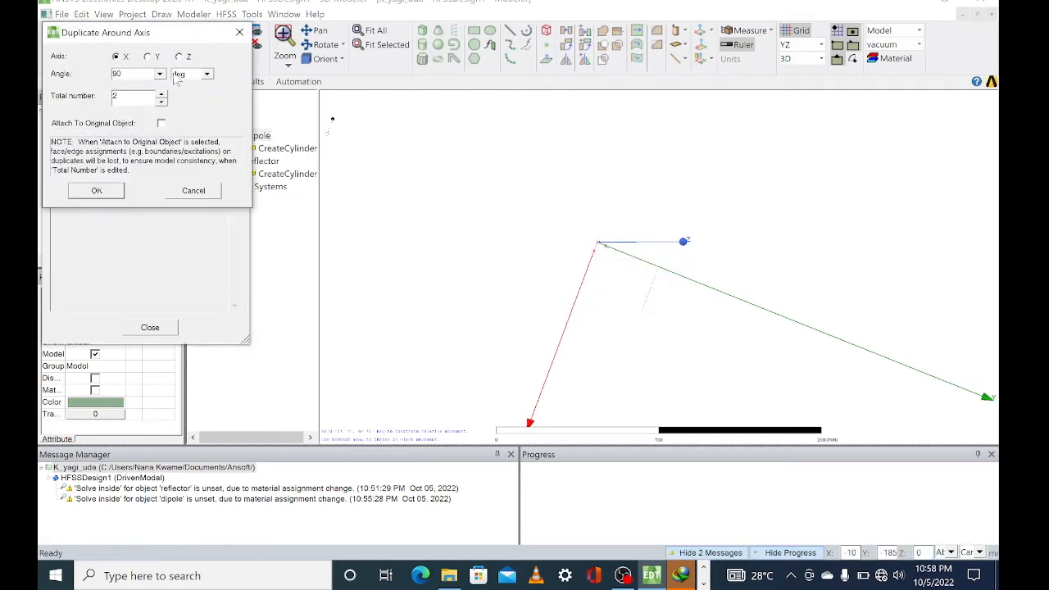
pyautogui.doubleClick(141, 72)
pyautogui.write('180')
pyautogui.click(97, 190)
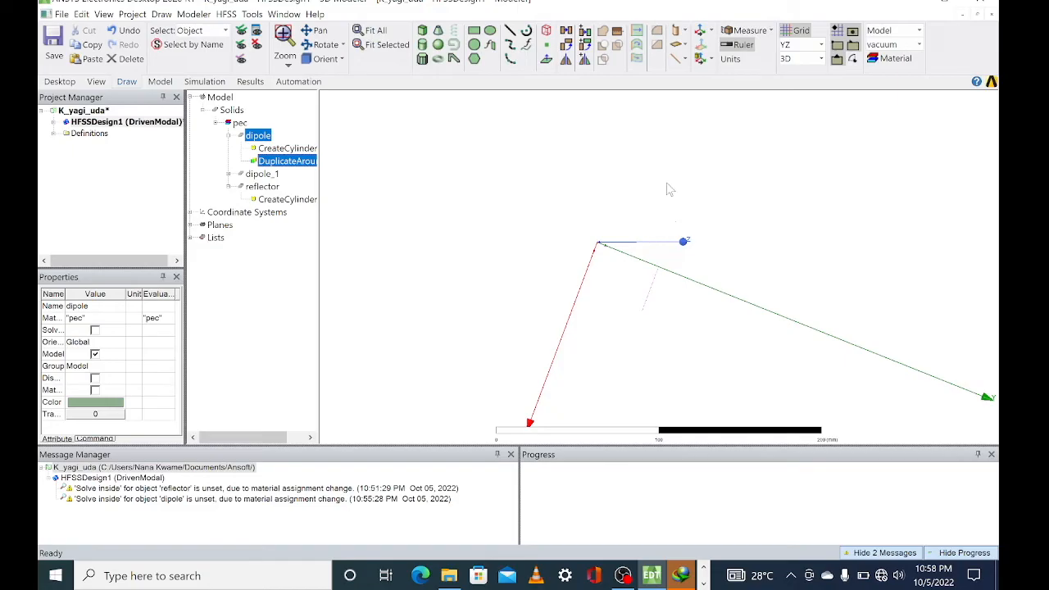
# Step: Examine the centre gap between the two dipole arms where they meet the Y axis
pyautogui.scroll(12, 670, 189)
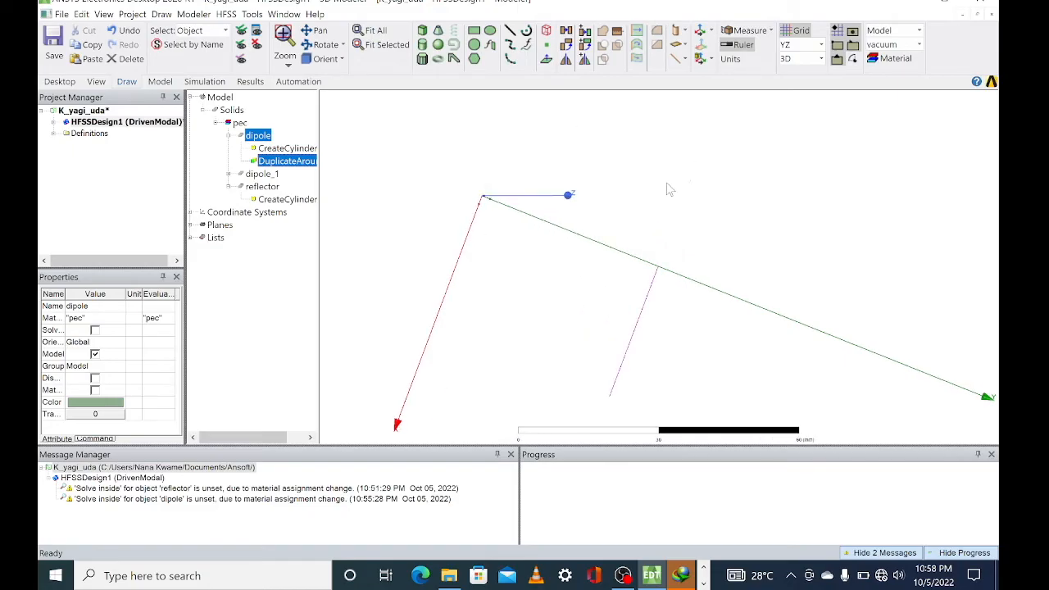
pyautogui.scroll(5, 671, 189)
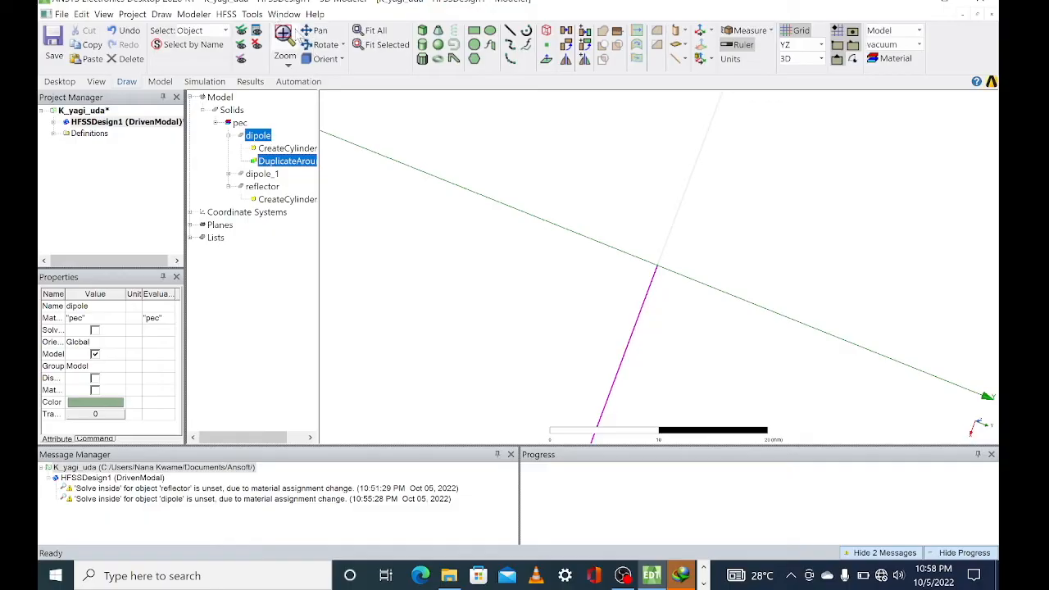
pyautogui.click(370, 31)
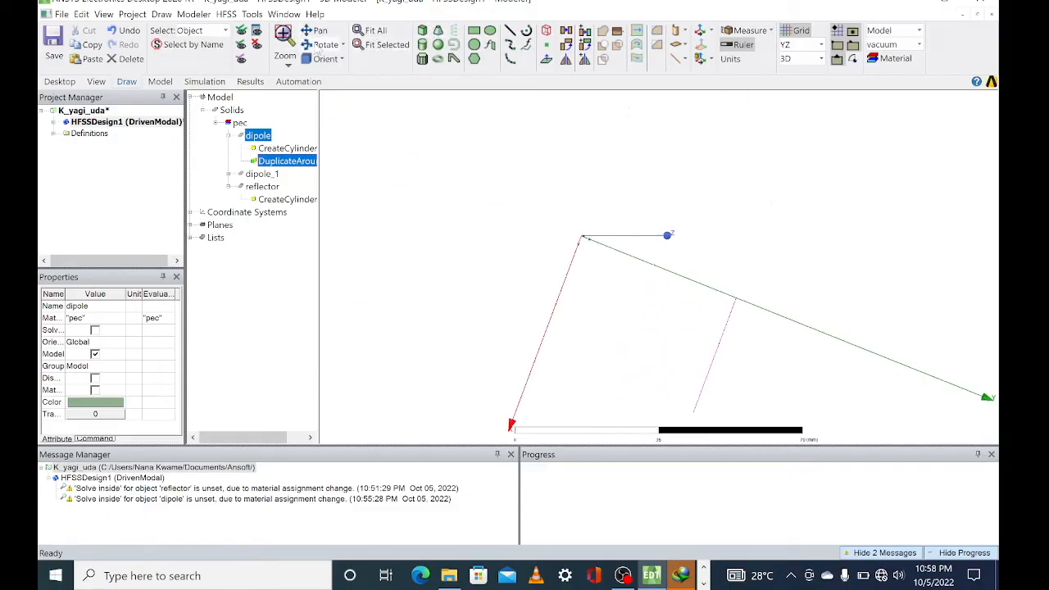
pyautogui.click(282, 34)
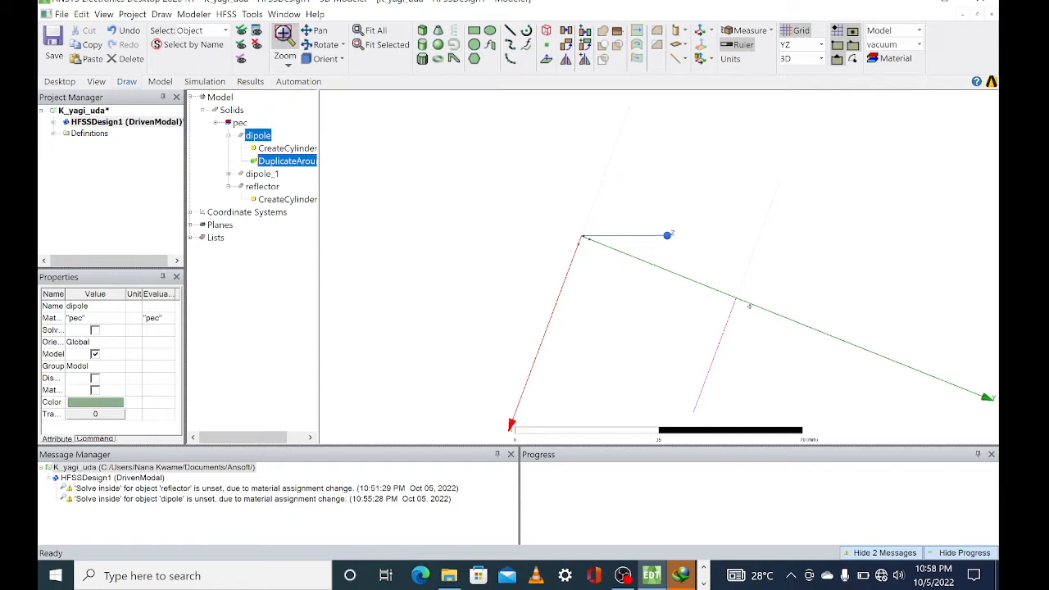
pyautogui.moveTo(682, 263); pyautogui.dragTo(786, 334)
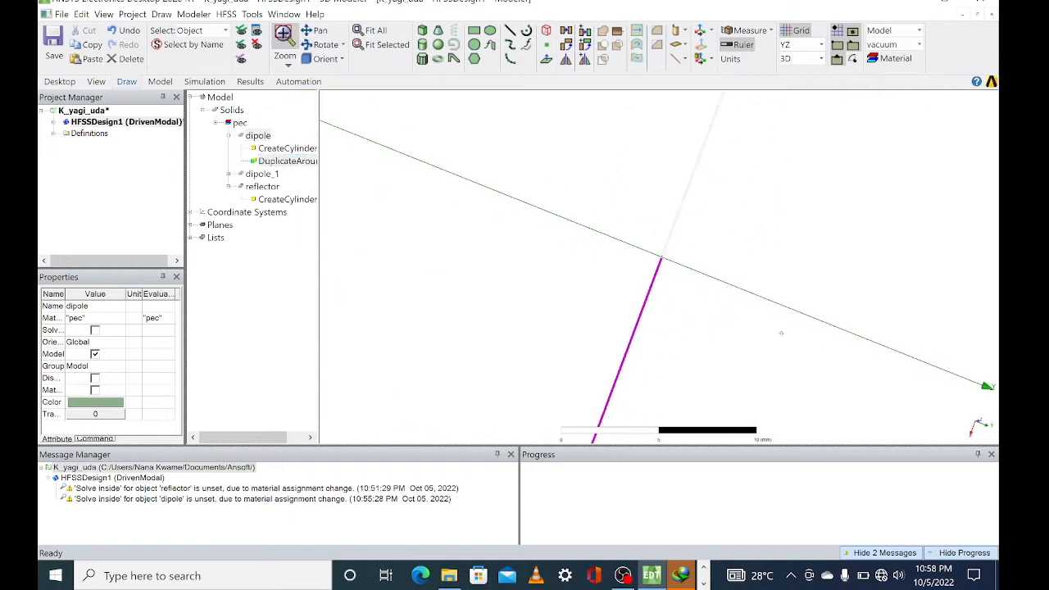
pyautogui.moveTo(580, 191); pyautogui.dragTo(743, 313)
pyautogui.moveTo(611, 247); pyautogui.dragTo(790, 361)
pyautogui.moveTo(469, 131); pyautogui.dragTo(631, 260)
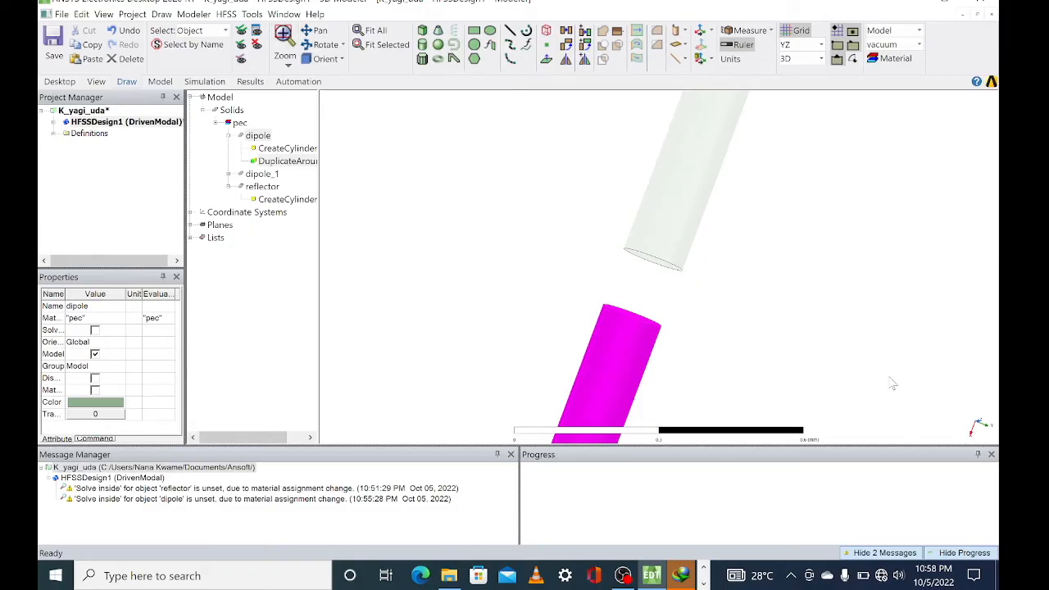
pyautogui.scroll(-10, 901, 389)
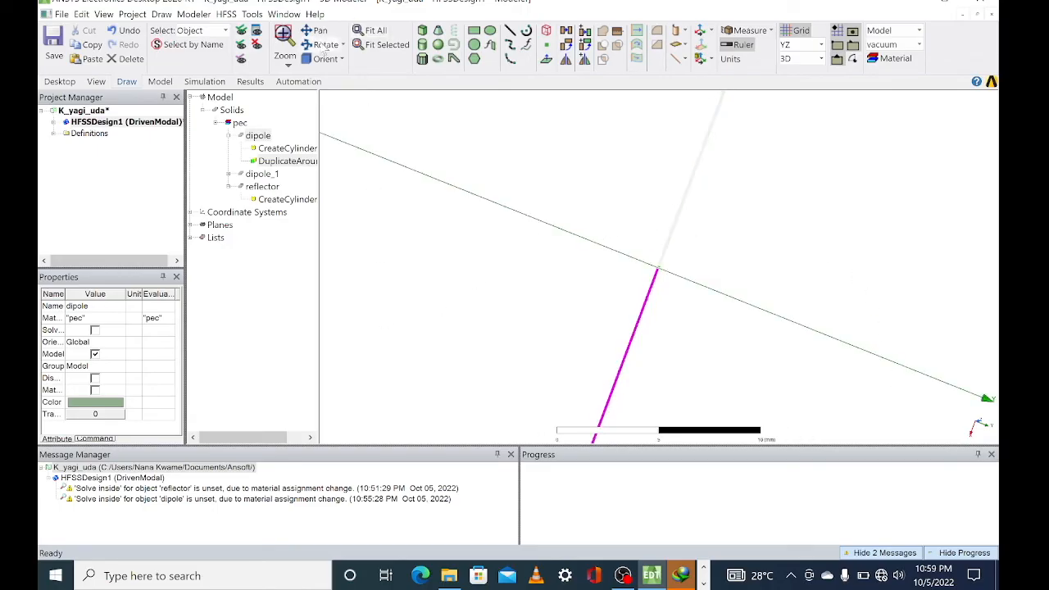
# Step: Try to draw a rectangle across the gap between the dipole arms with XZ as the drawing plane
pyautogui.doubleClick(537, 288)
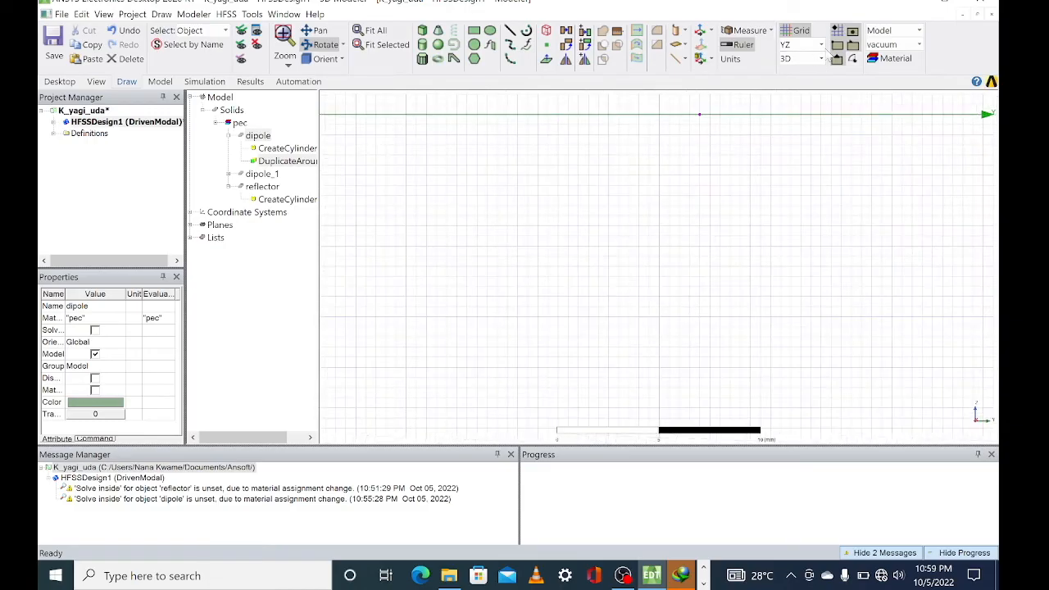
pyautogui.click(822, 45)
pyautogui.click(795, 85)
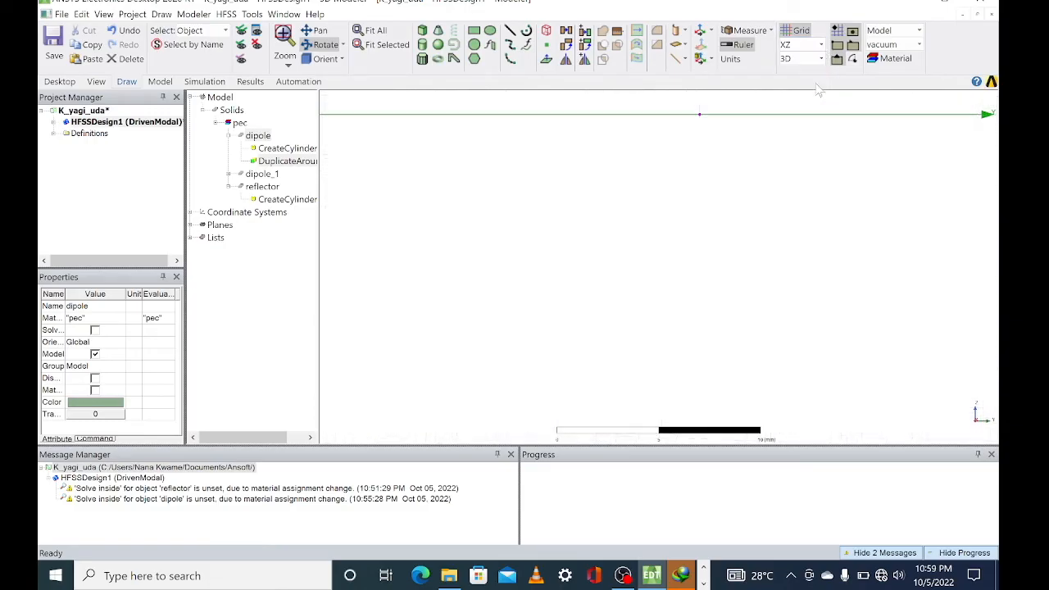
pyautogui.scroll(1, 695, 171)
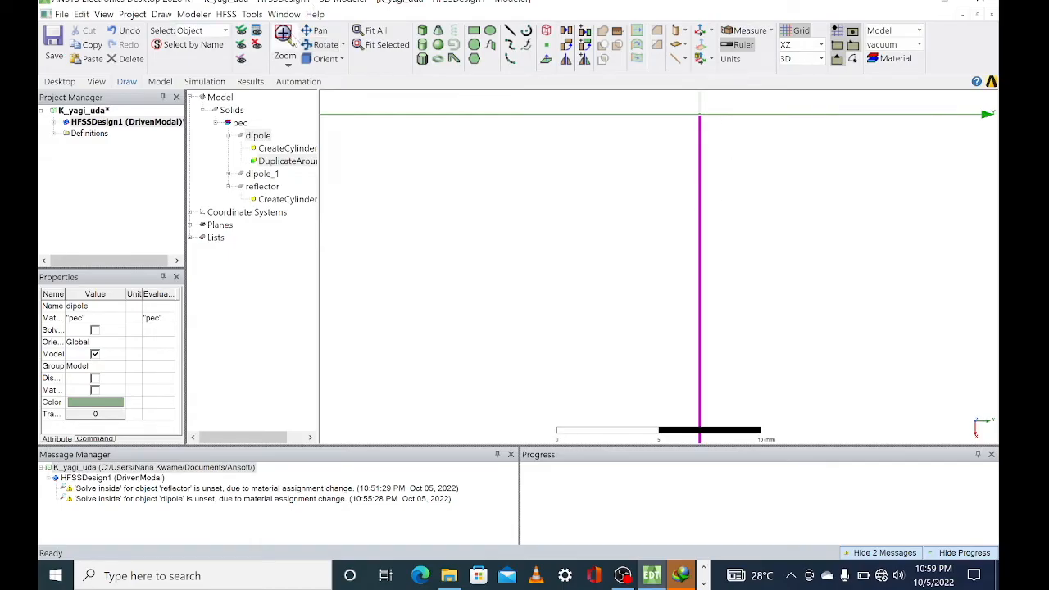
pyautogui.click(287, 37)
pyautogui.moveTo(663, 98); pyautogui.dragTo(767, 153)
pyautogui.moveTo(447, 141); pyautogui.dragTo(671, 237)
pyautogui.moveTo(615, 221); pyautogui.dragTo(779, 364)
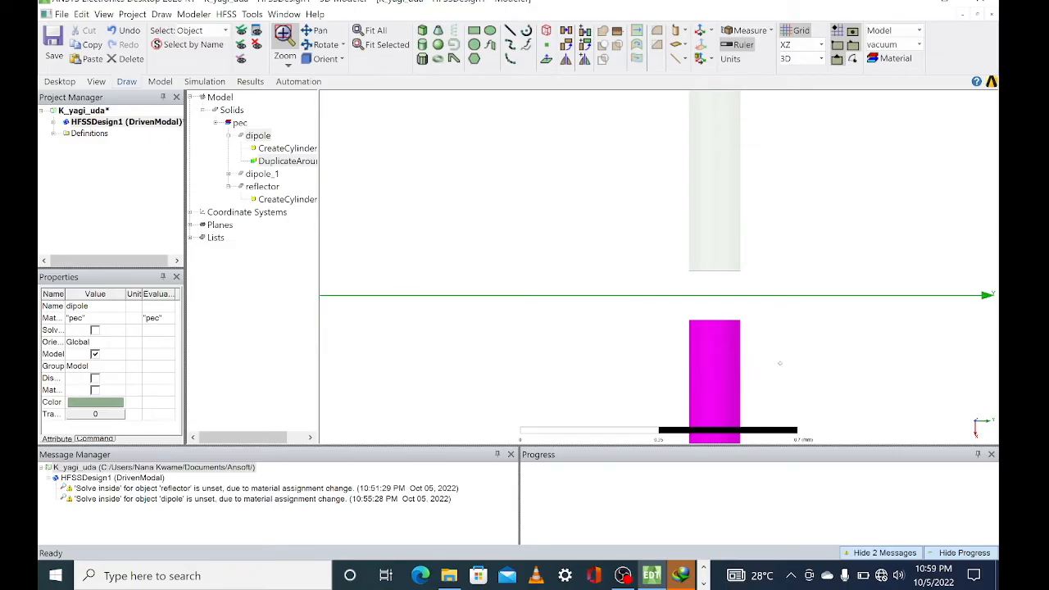
pyautogui.click(475, 32)
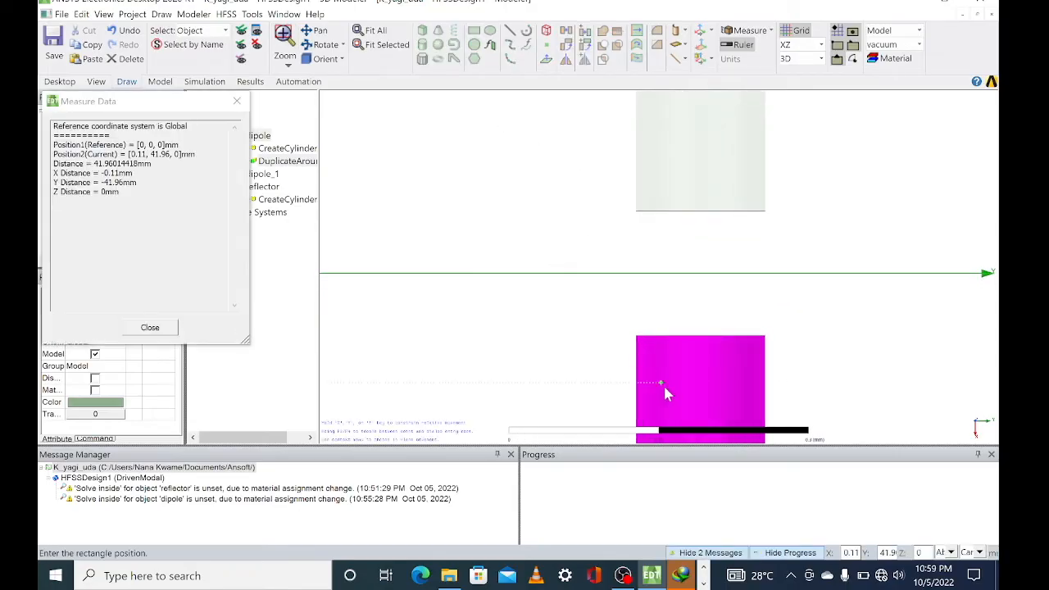
pyautogui.click(637, 338)
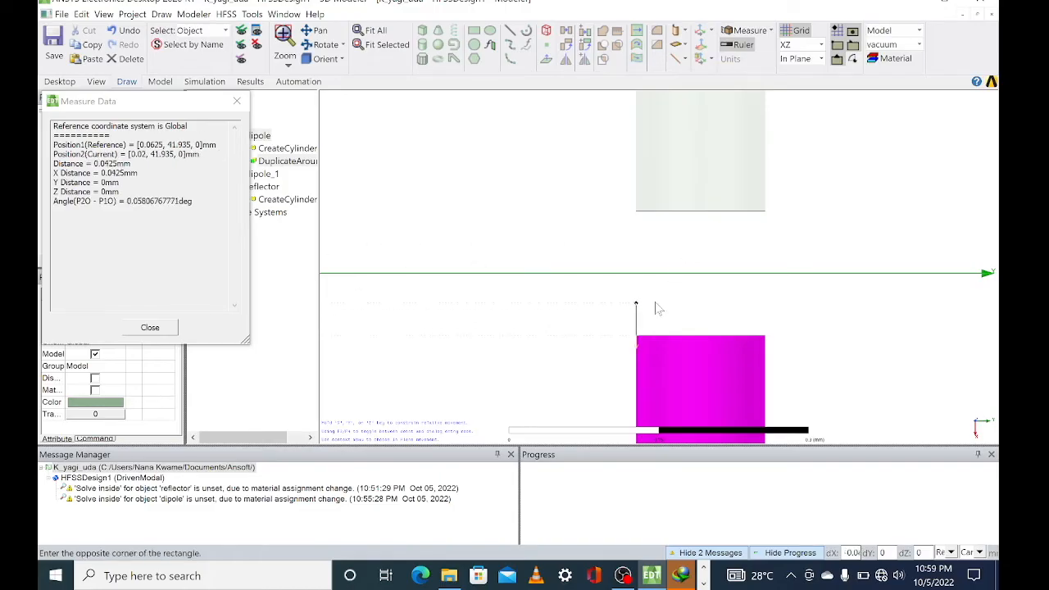
pyautogui.press('Escape')
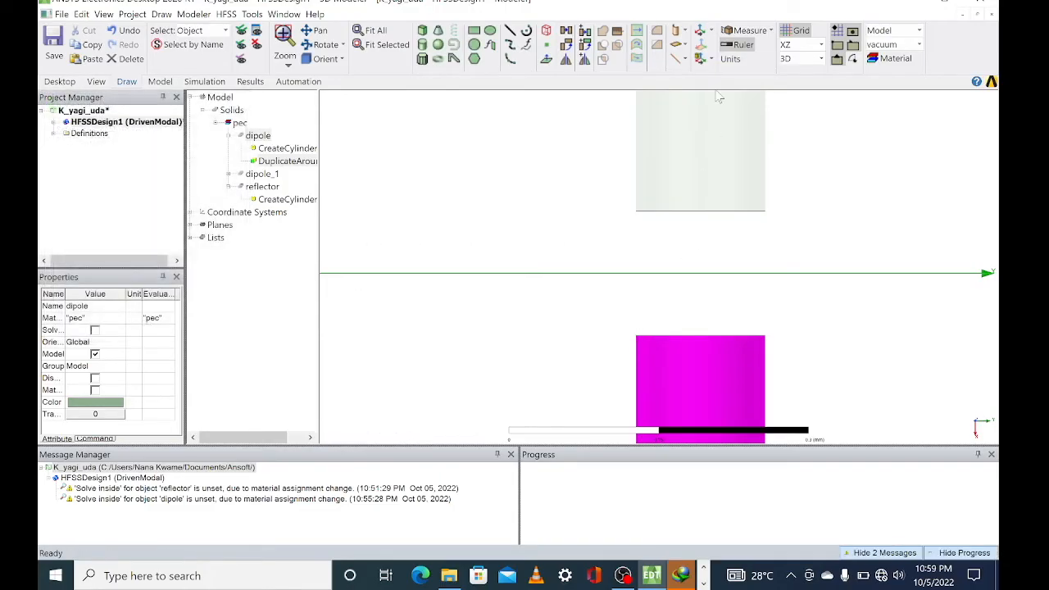
# Step: Draw a rectangle on the XY plane bridging the gap between the dipole arms, starting at the arm corner 0.0625, 41.935, 0 mm
pyautogui.click(822, 45)
pyautogui.click(791, 56)
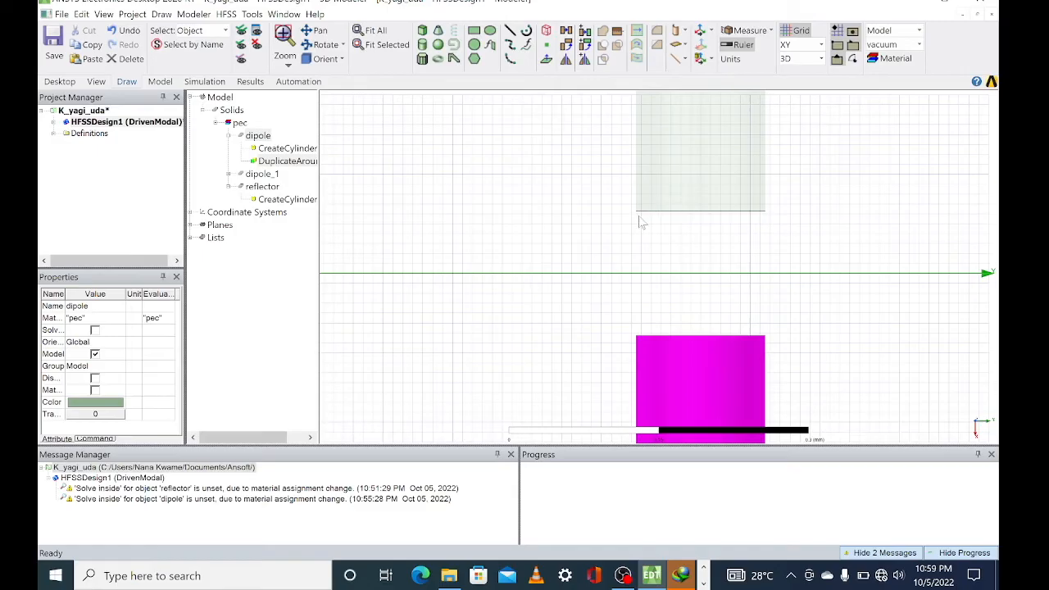
pyautogui.click(475, 31)
pyautogui.click(637, 337)
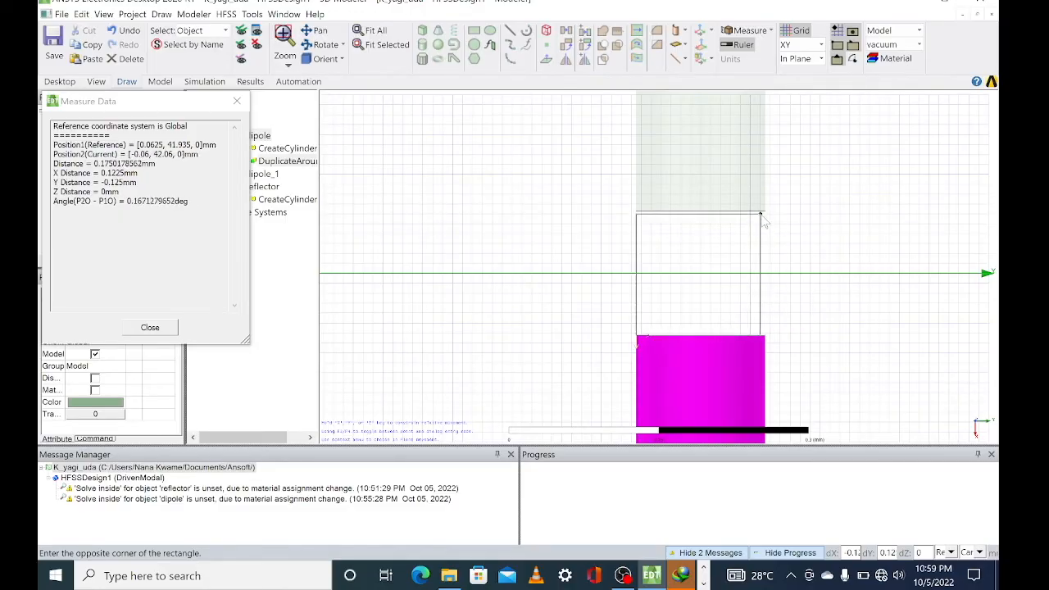
pyautogui.click(765, 212)
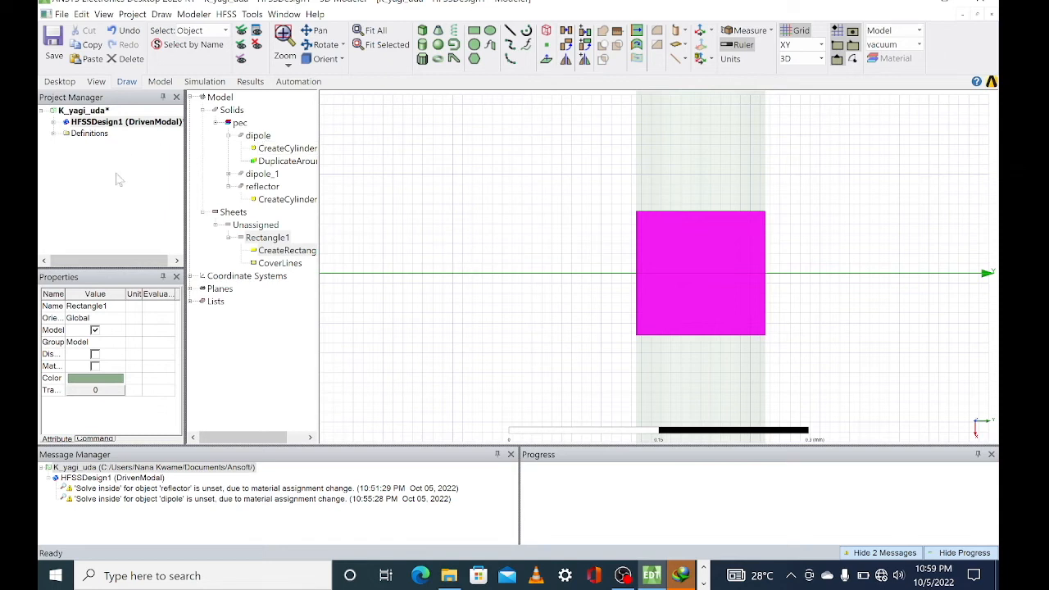
# Step: Rename the new rectangle sheet in the dipole gap as port
pyautogui.click(94, 307)
pyautogui.write('port')
pyautogui.press('Return')
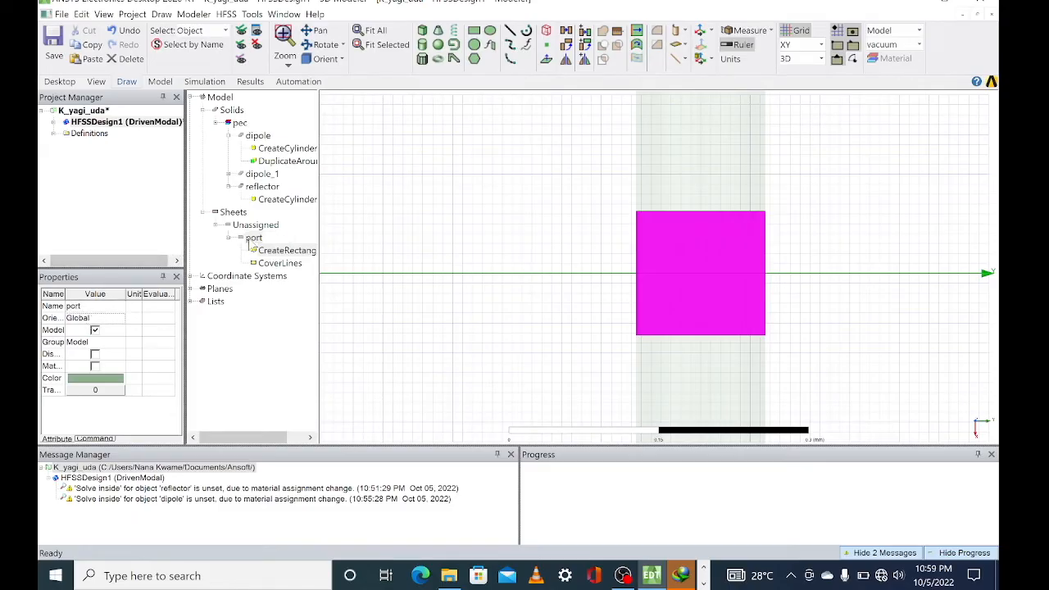
# Step: Start a lumped port excitation on the port sheet, keeping the name 1 and the 50 ohm full port impedance
pyautogui.rightClick(248, 240)
pyautogui.moveTo(366, 488)
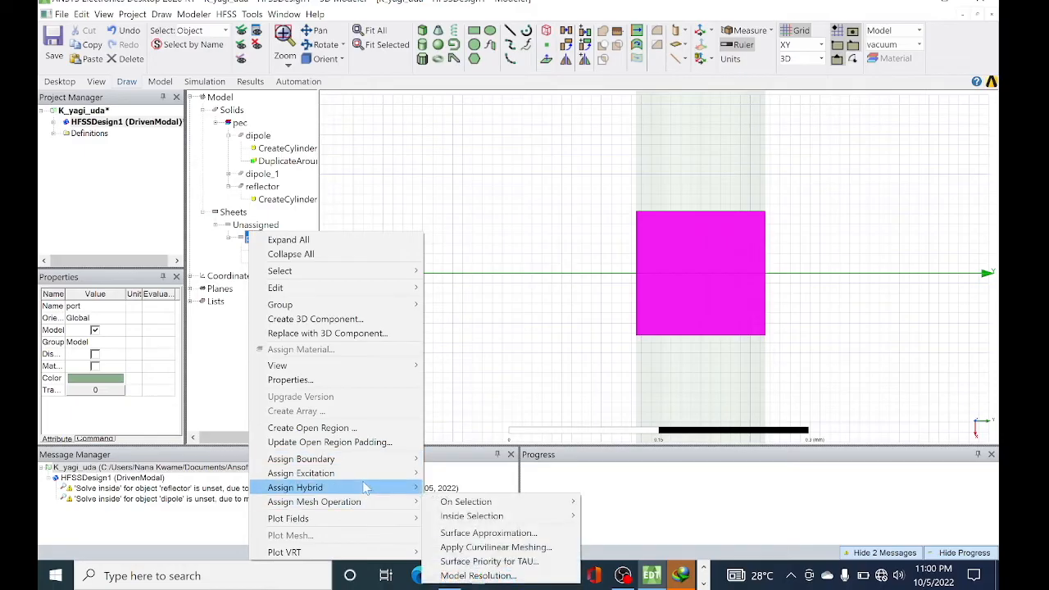
pyautogui.moveTo(345, 474)
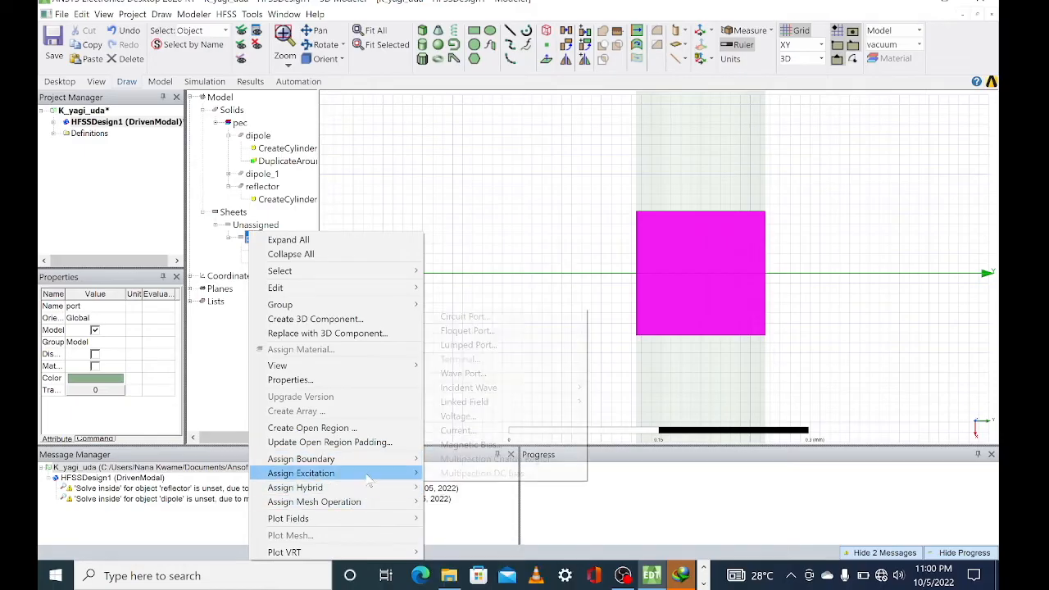
pyautogui.click(508, 346)
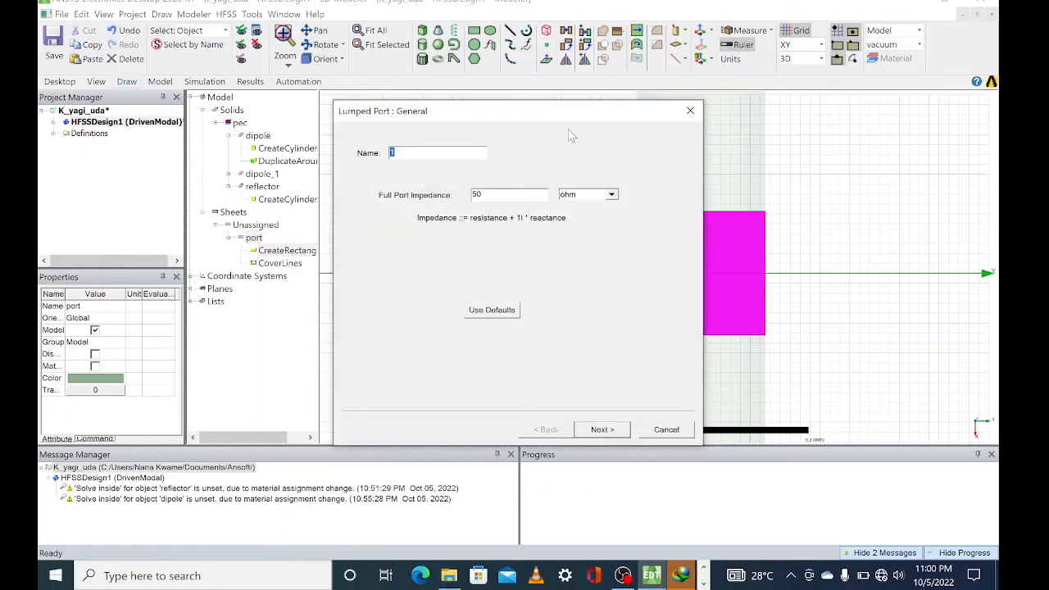
pyautogui.click(603, 429)
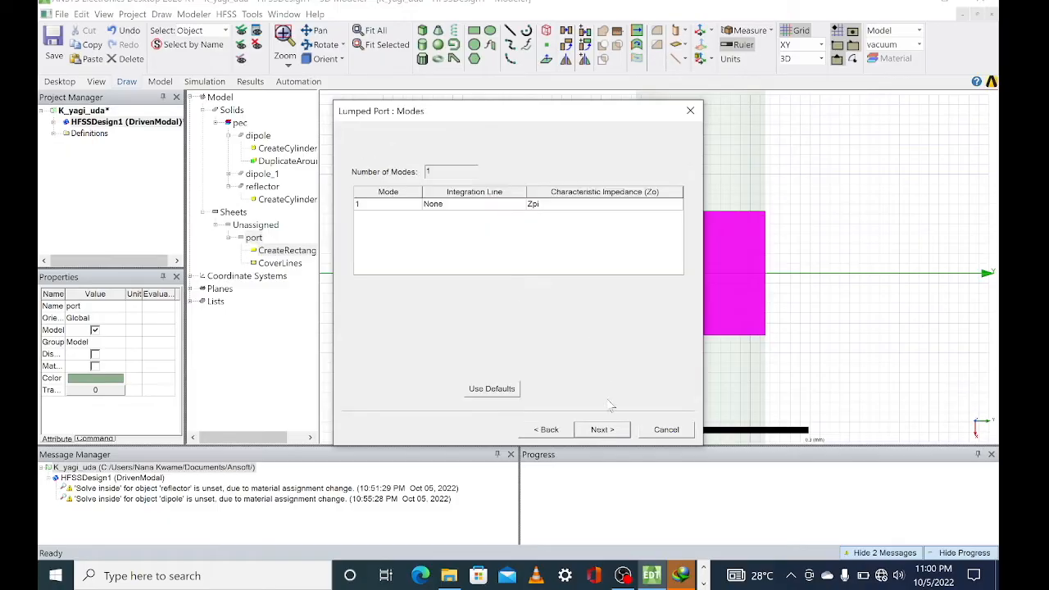
# Step: Define mode 1's integration line between the midpoints of the sheet edges touching the dipole arms, and finish the port with 50 ohm renormalization
pyautogui.click(517, 205)
pyautogui.click(515, 205)
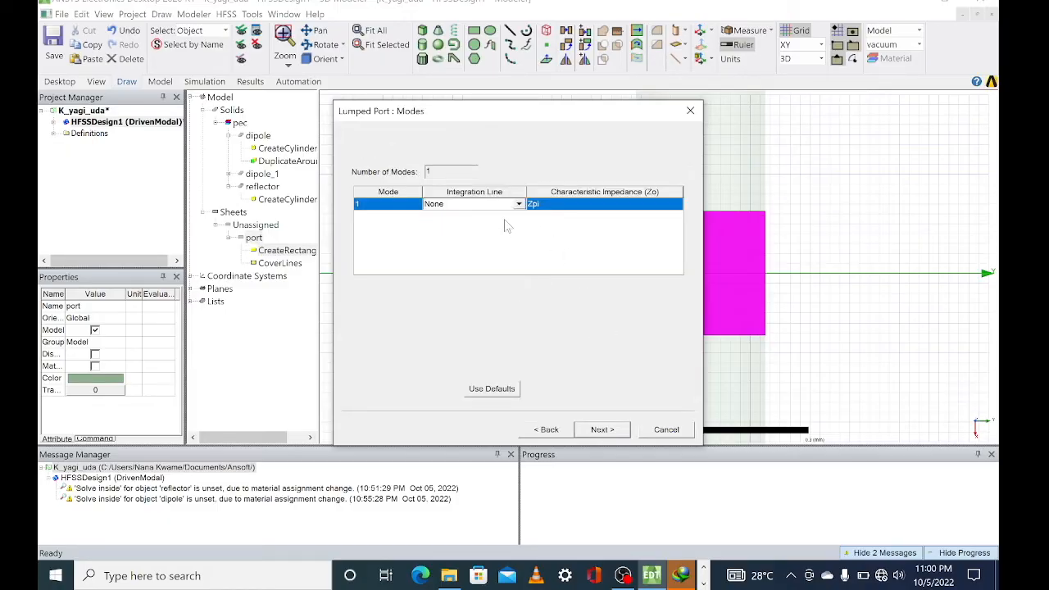
pyautogui.click(506, 216)
pyautogui.click(509, 205)
pyautogui.click(509, 204)
pyautogui.click(492, 227)
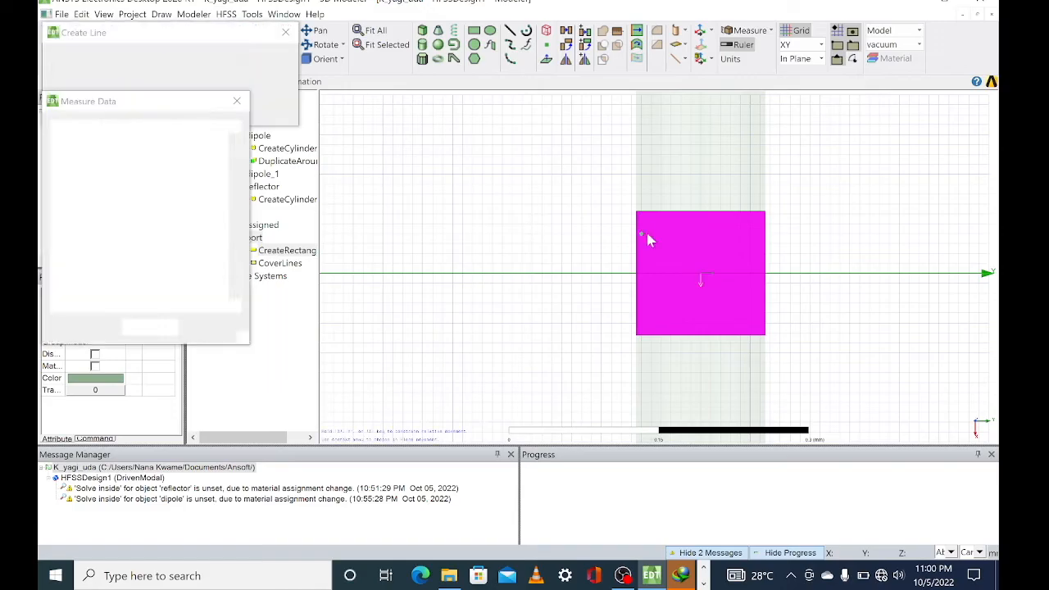
pyautogui.click(701, 336)
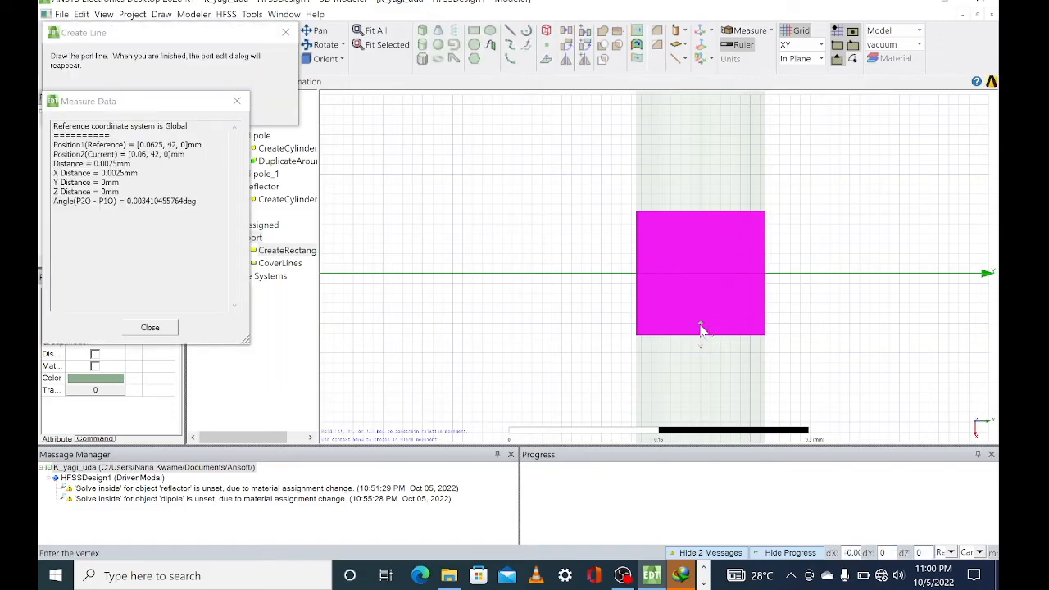
pyautogui.click(701, 214)
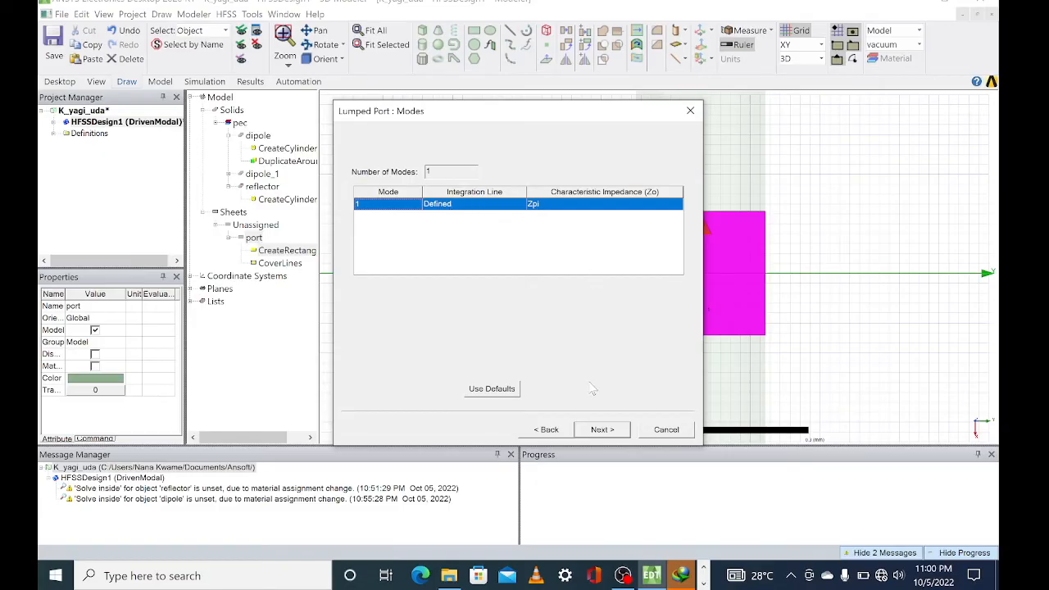
pyautogui.click(600, 435)
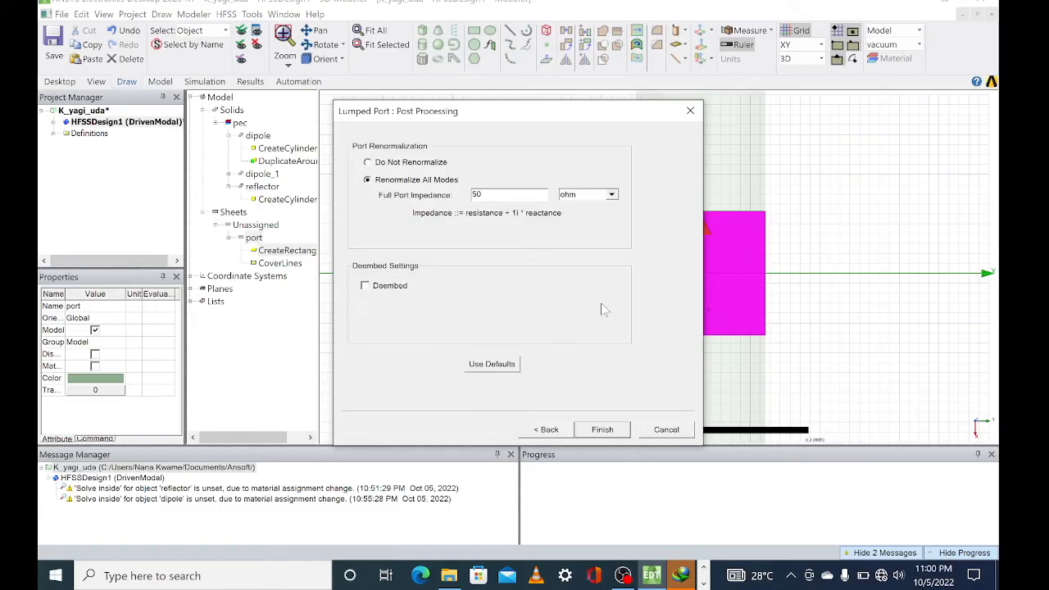
pyautogui.click(603, 430)
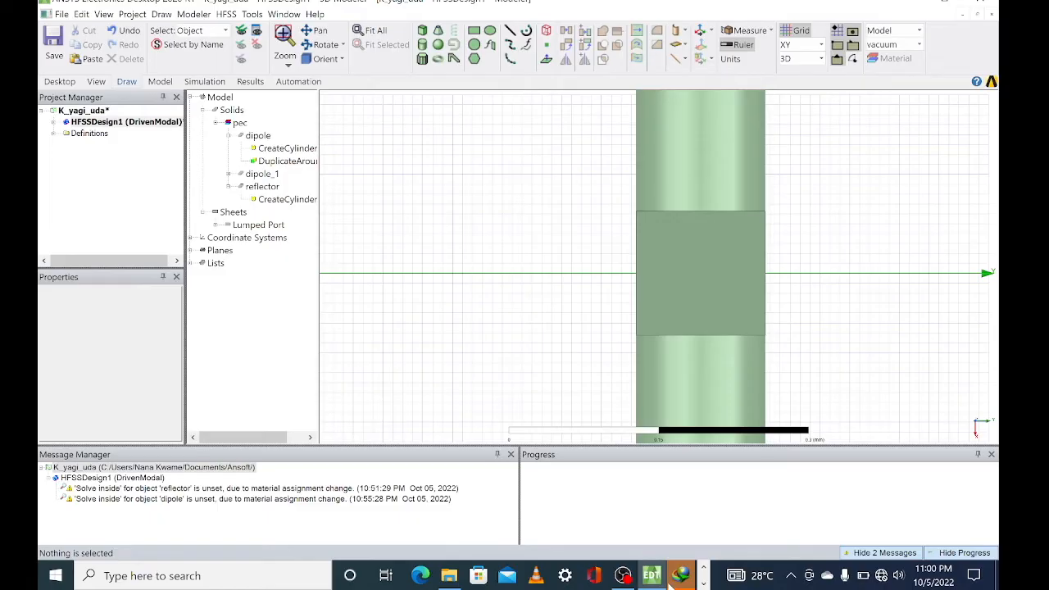
# Step: Switch to Photos to consult the antenna specification table in IMG_5506.PNG, and clear Calculator for a new calculation
pyautogui.click(703, 584)
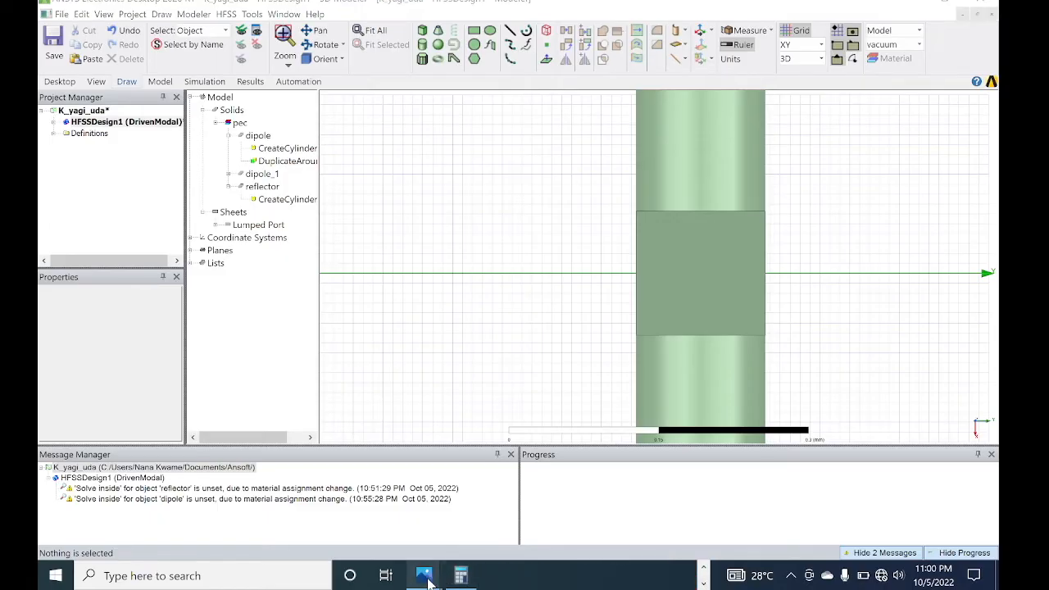
pyautogui.moveTo(431, 581)
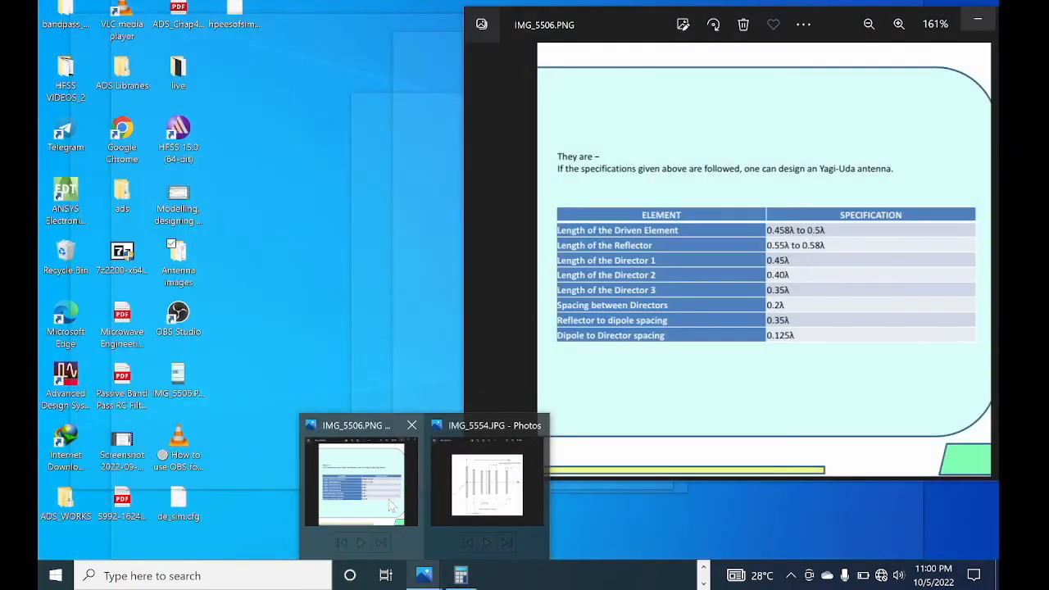
pyautogui.click(387, 509)
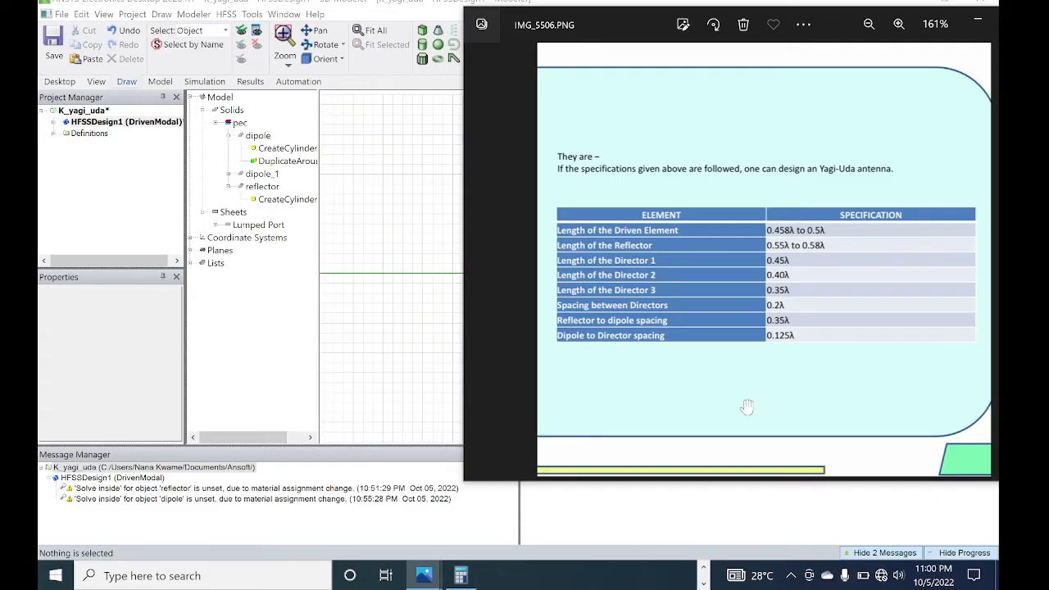
pyautogui.click(460, 575)
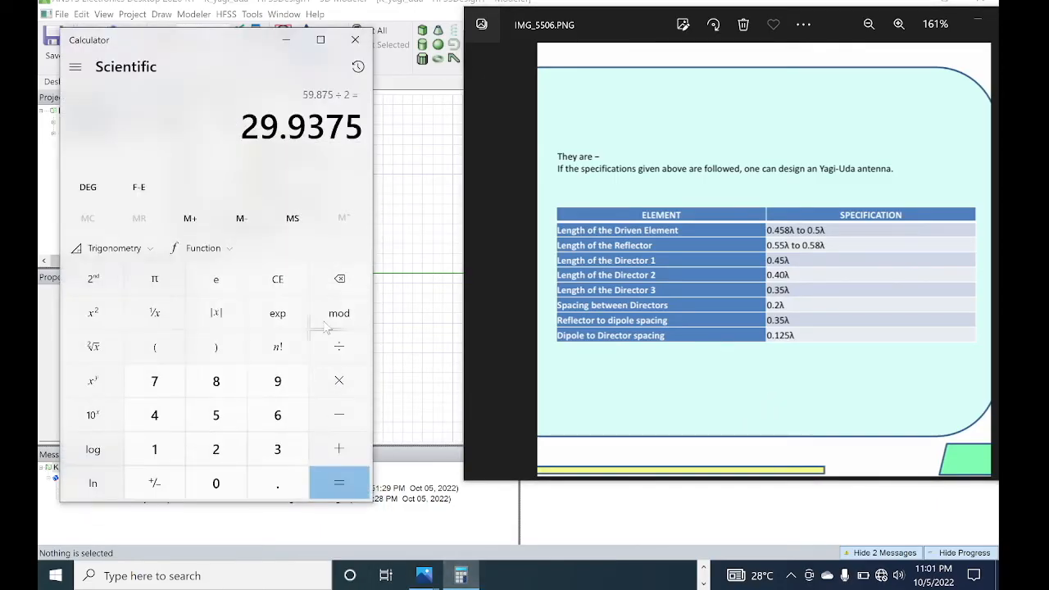
pyautogui.click(301, 287)
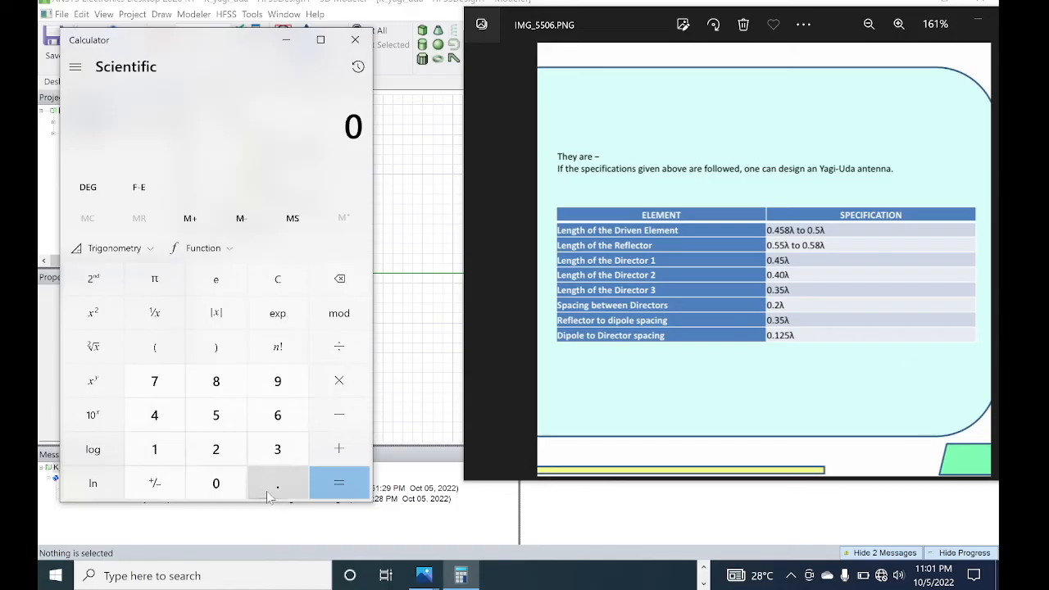
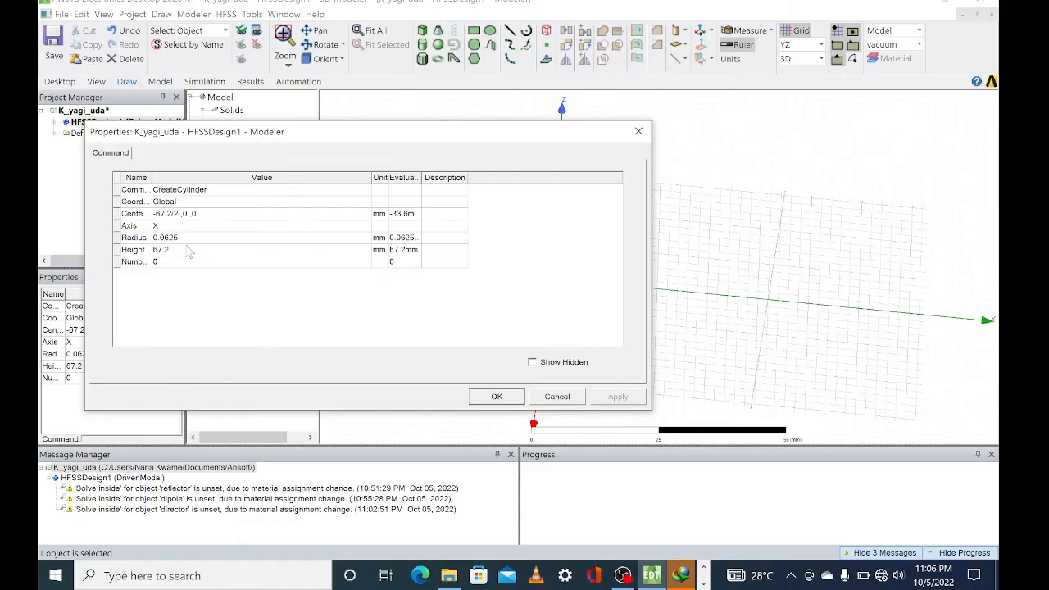
# Step: Accept the reflector cylinder's properties with centre -67.2/2, 0, 0, radius 0.0625 mm and height 67.2 mm
pyautogui.click(513, 395)
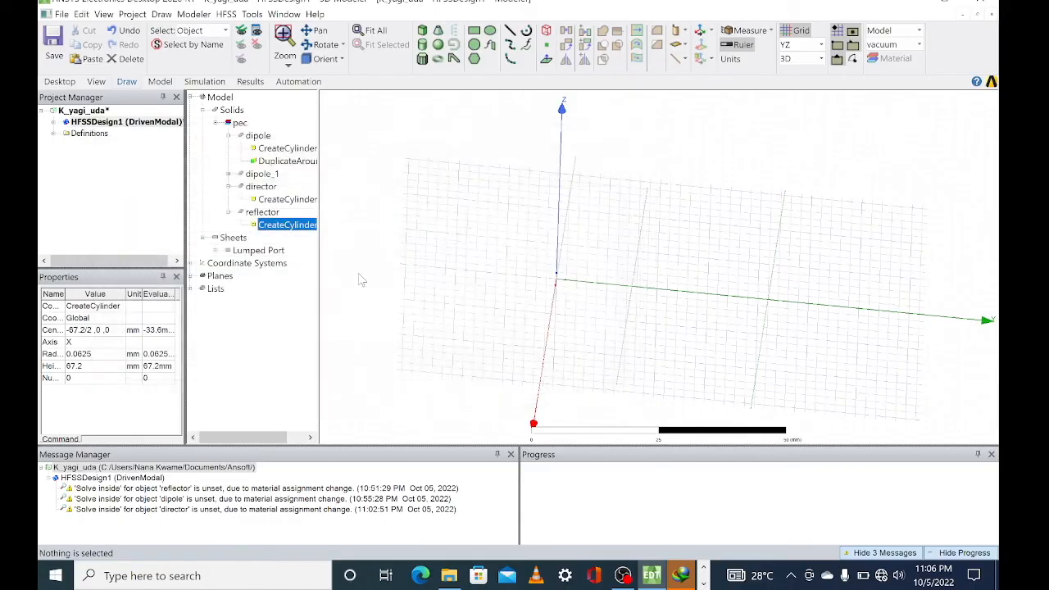
# Step: Check the dipole cylinder's centre position and calculate 42 + 15 in Calculator for the director's Y offset
pyautogui.doubleClick(287, 149)
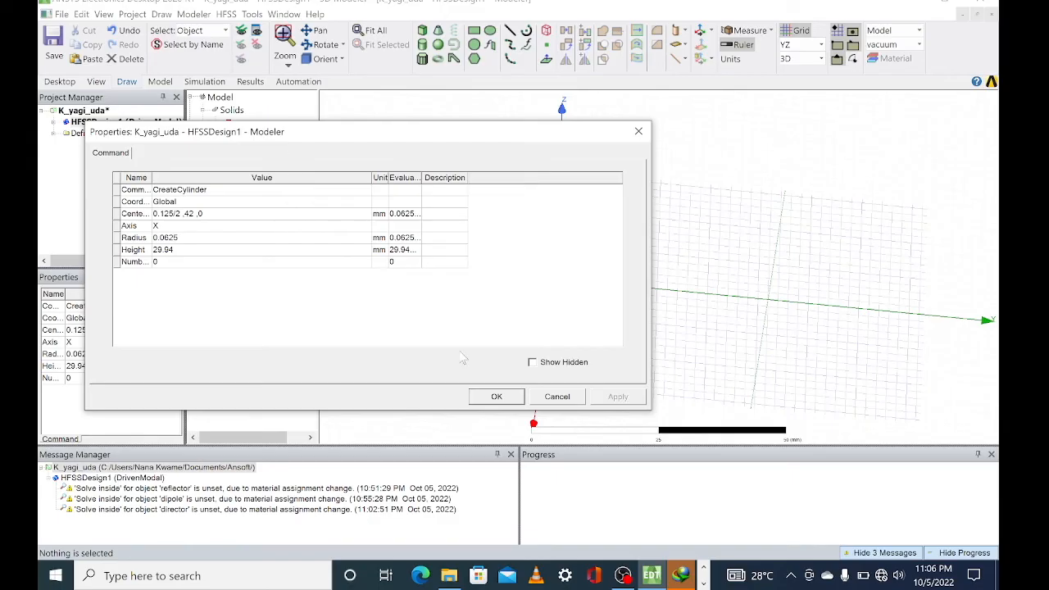
pyautogui.click(518, 401)
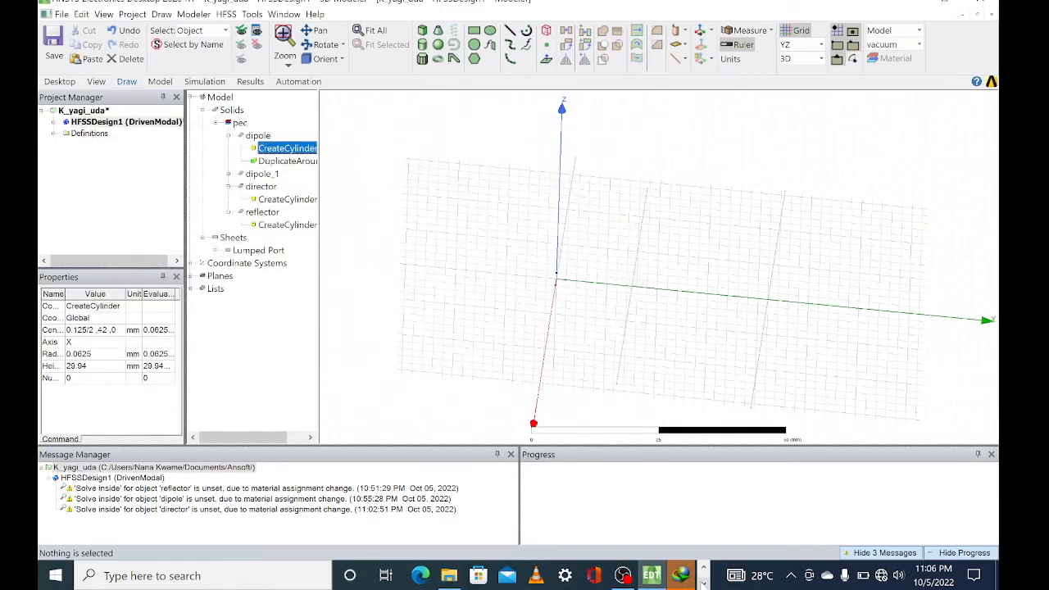
pyautogui.click(703, 583)
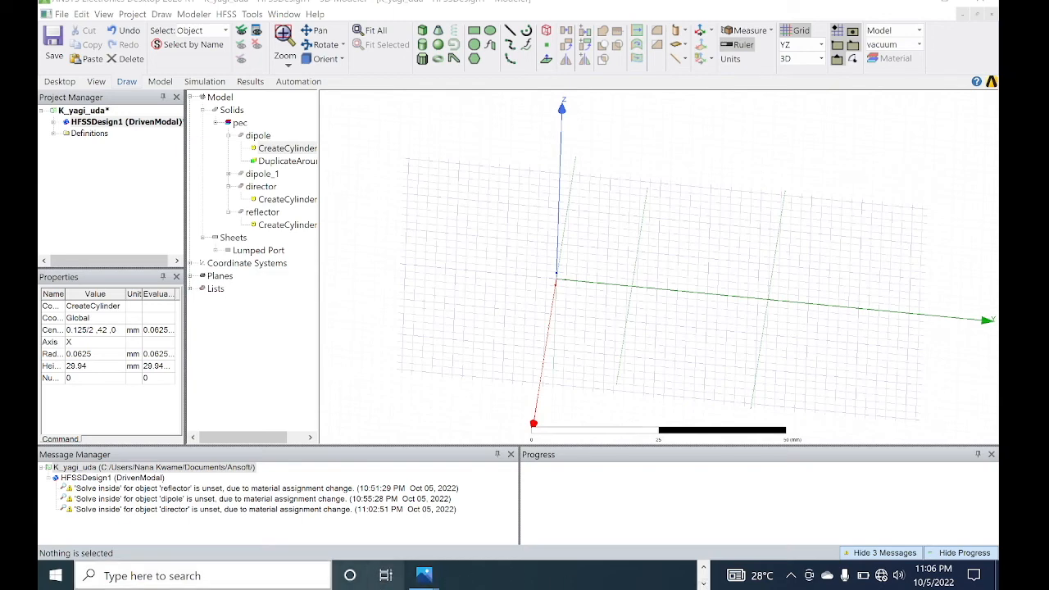
pyautogui.click(306, 574)
pyautogui.write('cal')
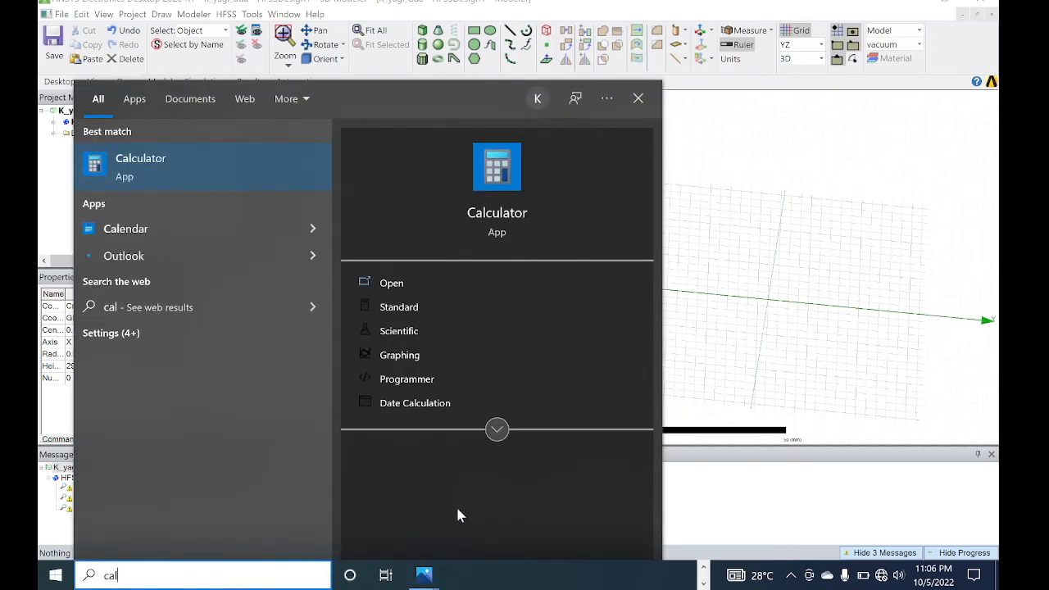
pyautogui.click(392, 283)
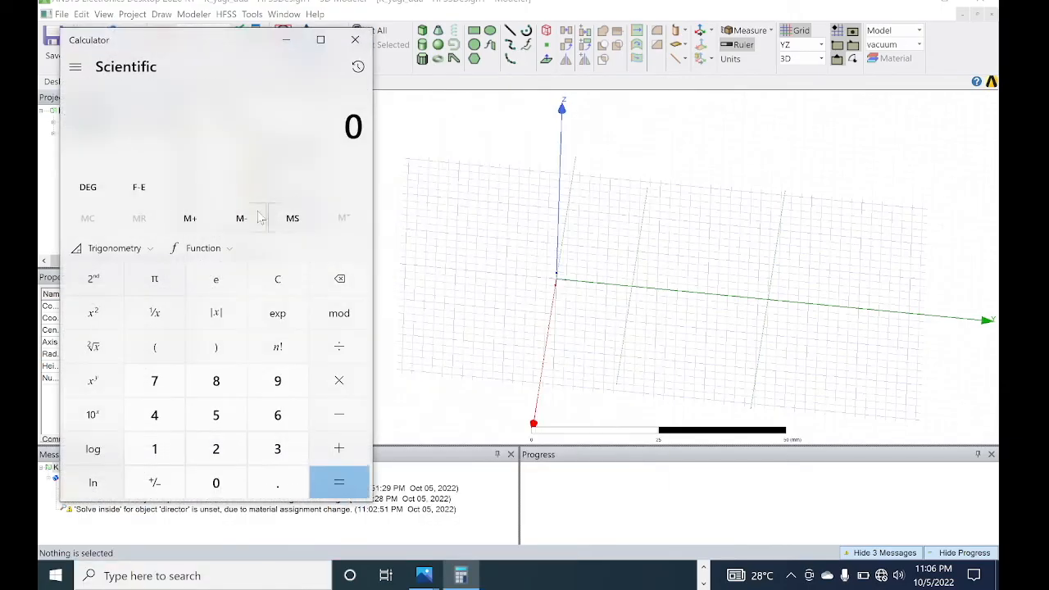
pyautogui.click(155, 415)
pyautogui.click(227, 462)
pyautogui.click(338, 448)
pyautogui.click(156, 451)
pyautogui.click(212, 417)
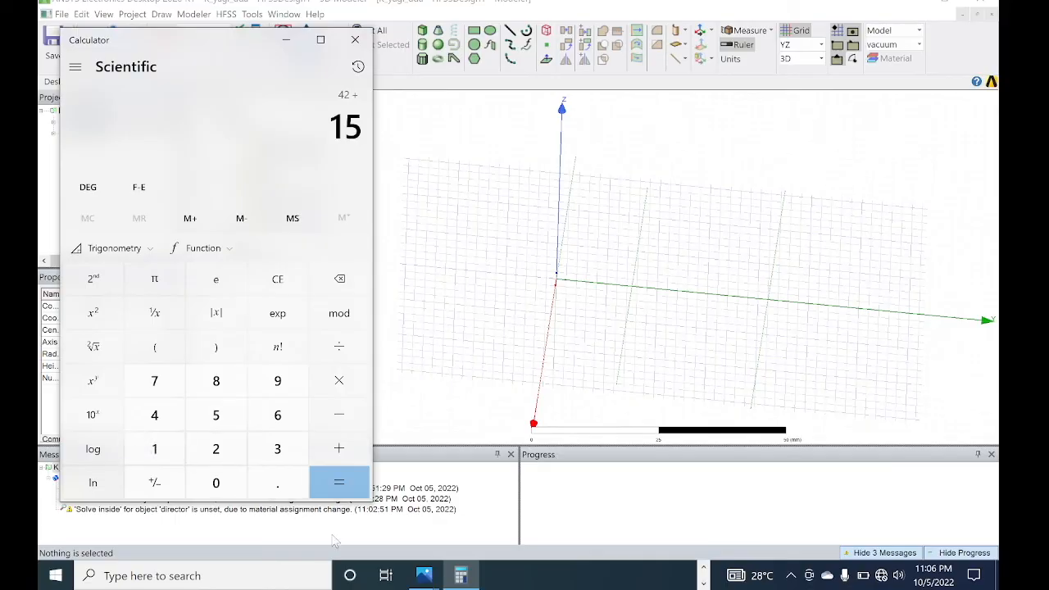
pyautogui.click(343, 477)
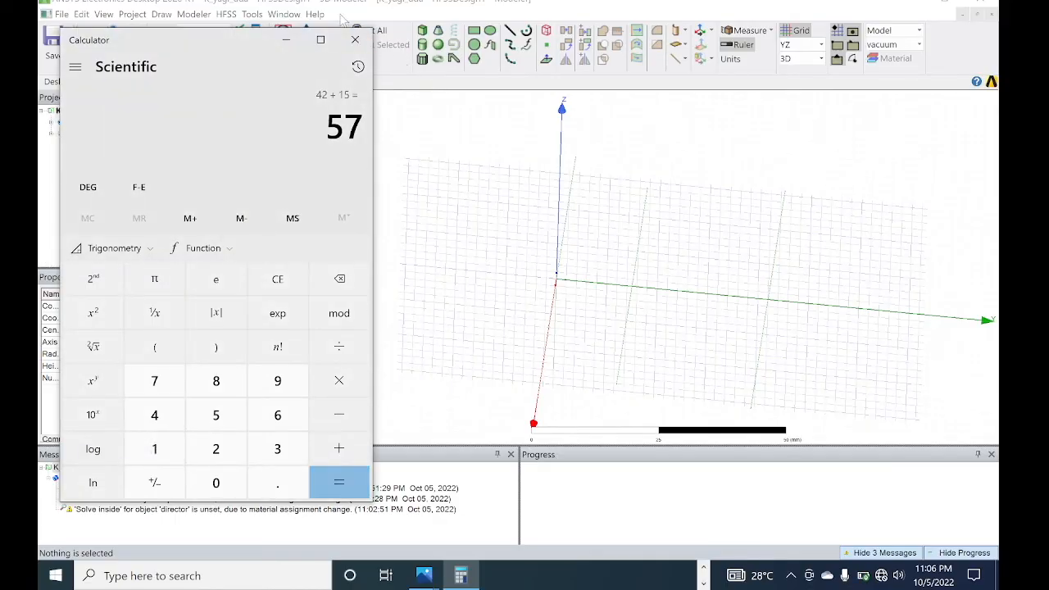
pyautogui.click(355, 39)
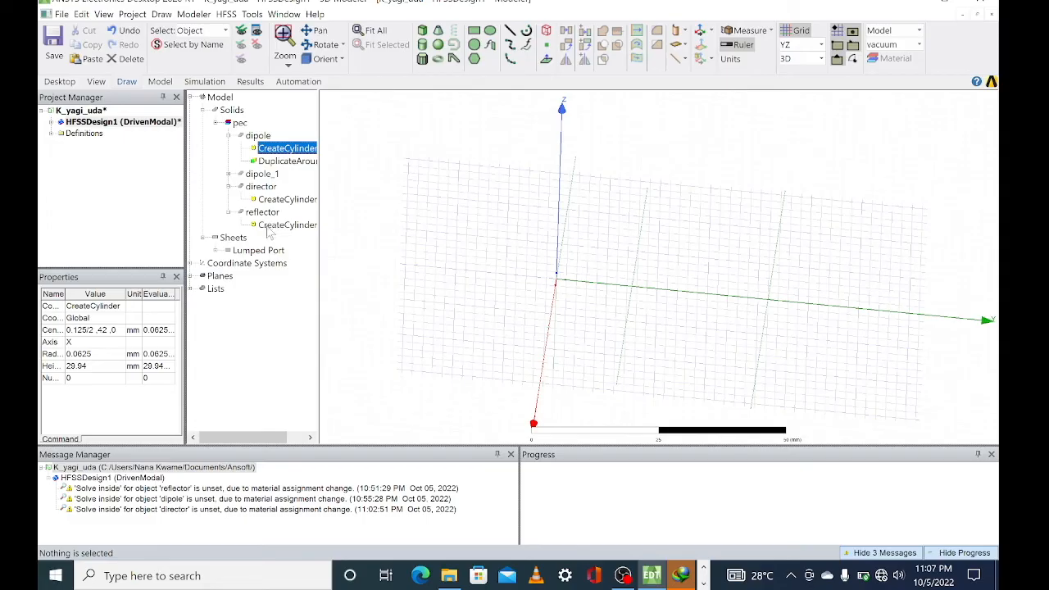
# Step: Set the director cylinder's centre position to -54/2, 57, 0 mm
pyautogui.press('XF86MonBrightnessUp')
pyautogui.press('XF86MonBrightnessUp')
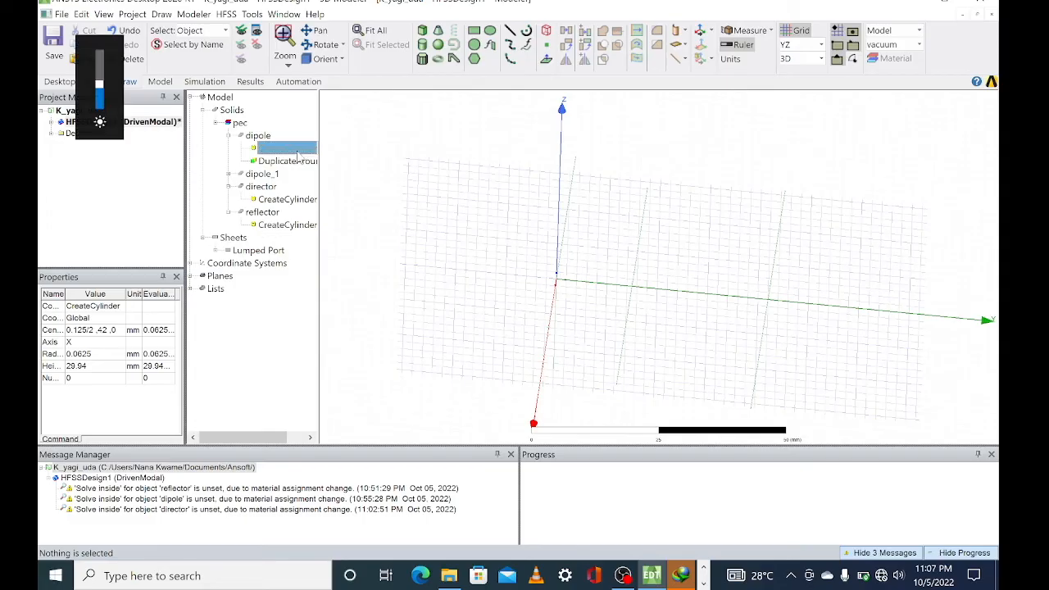
pyautogui.doubleClick(288, 201)
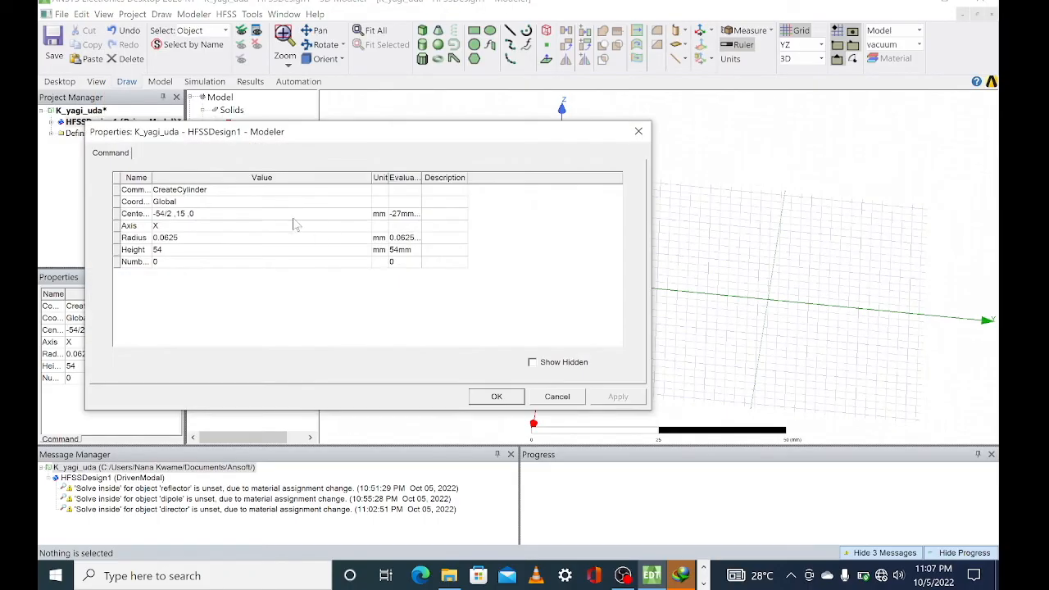
pyautogui.click(190, 214)
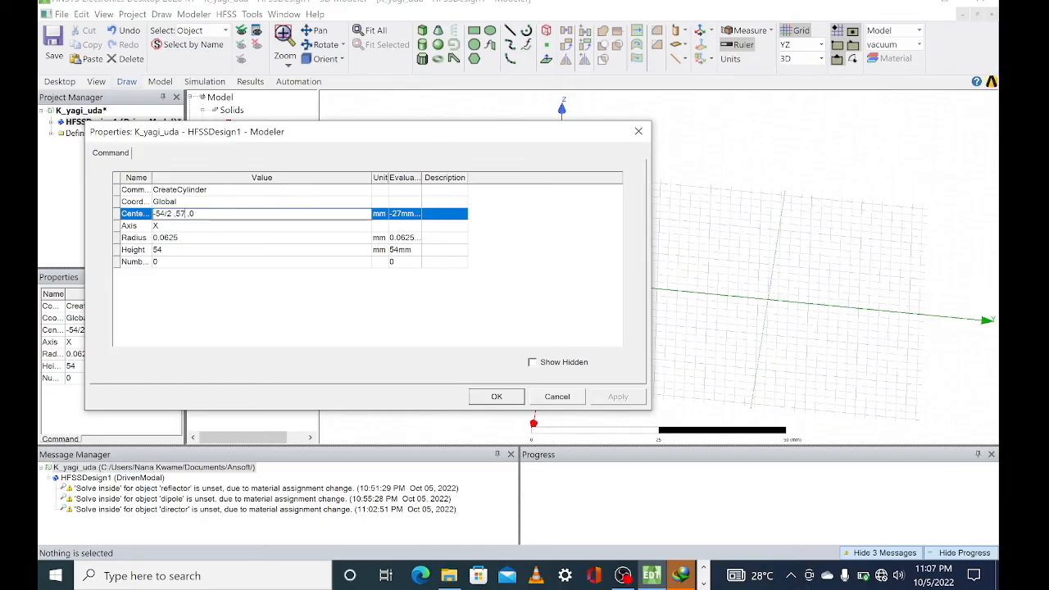
pyautogui.click(508, 401)
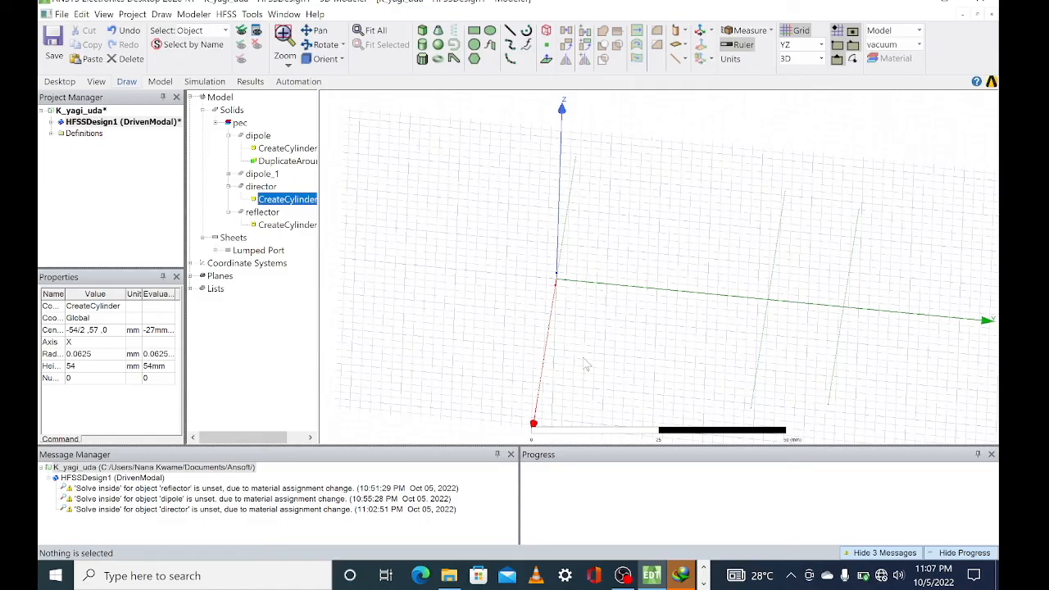
pyautogui.scroll(5, 585, 365)
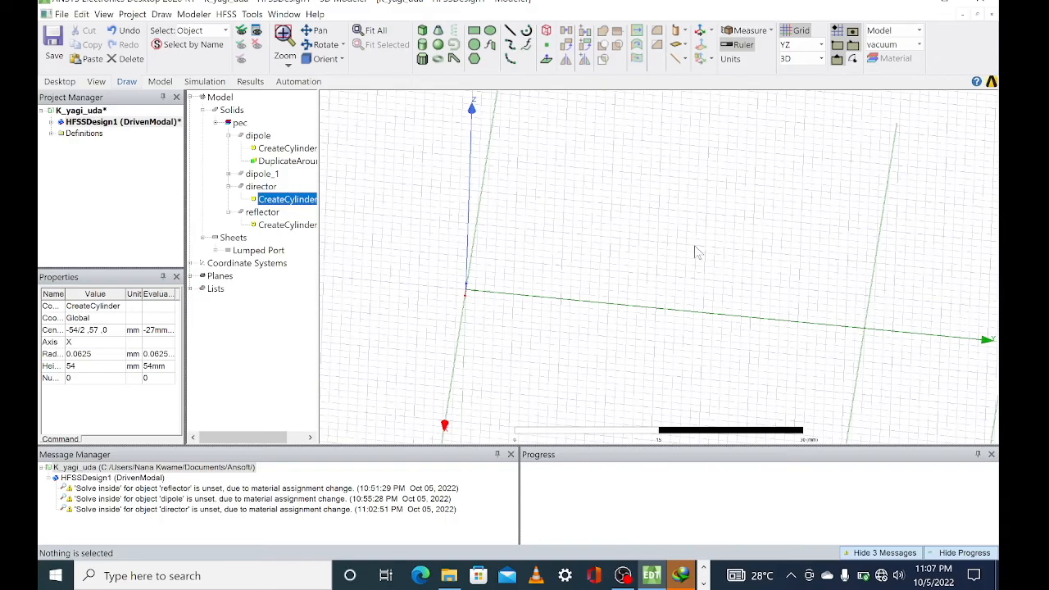
pyautogui.scroll(-5, 695, 253)
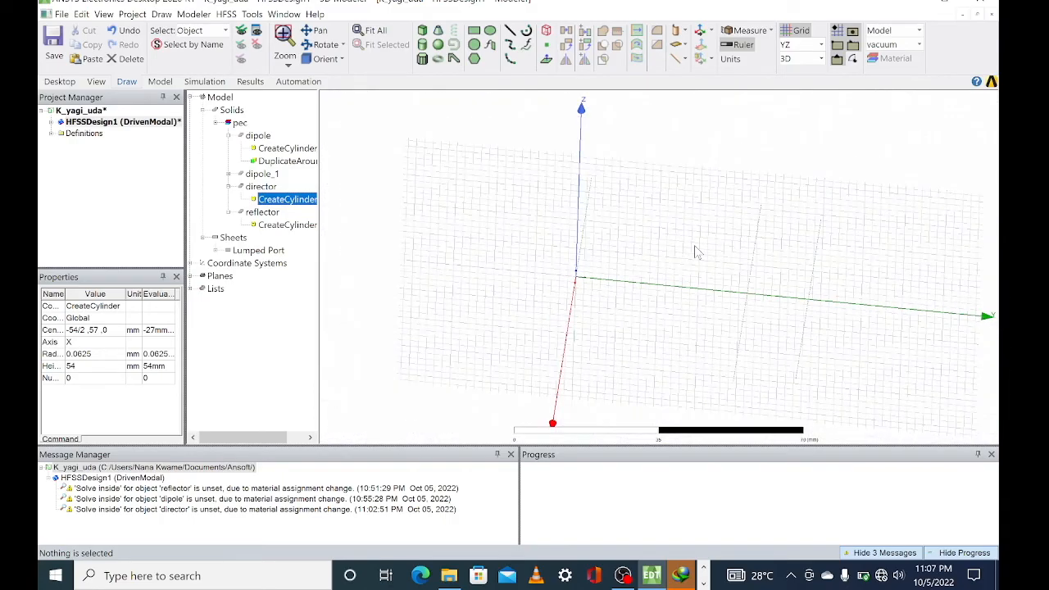
# Step: Set the drawing plane to XY and draw a box about 100 x 142 x 52 mm from corner -44, -40, 0
pyautogui.click(821, 48)
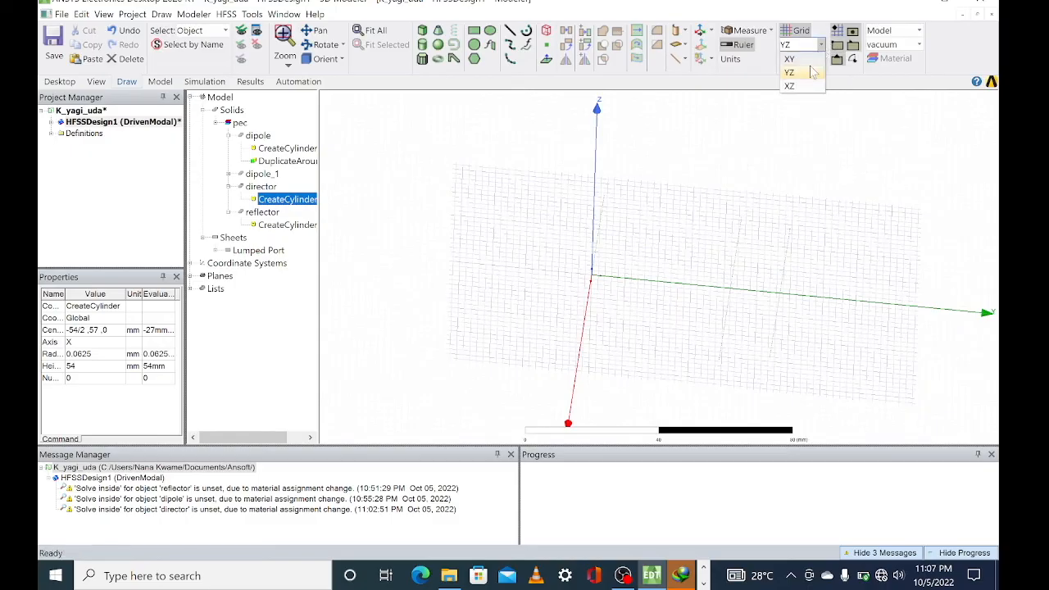
pyautogui.click(810, 64)
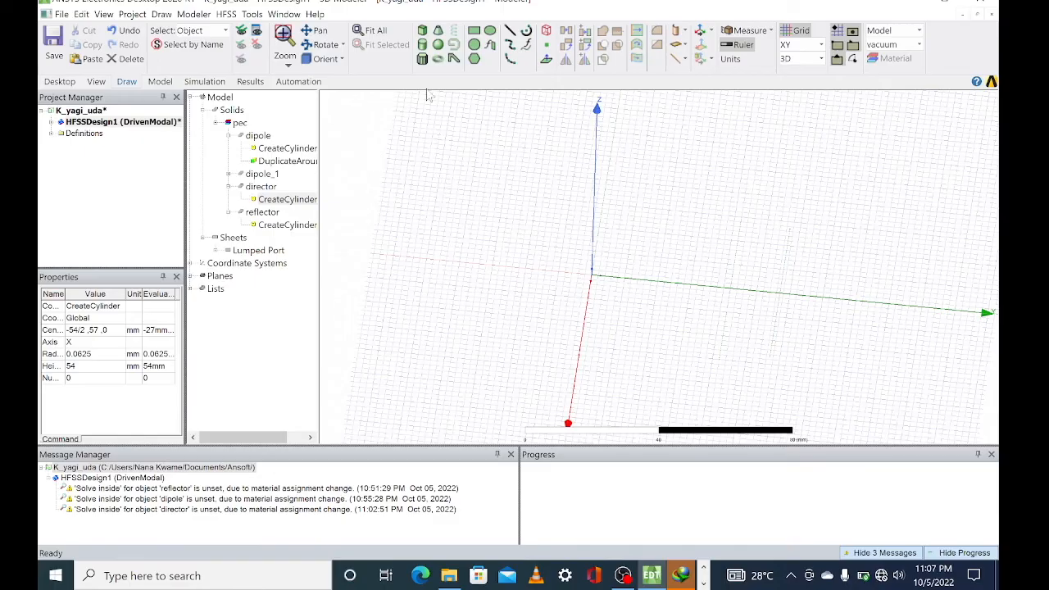
pyautogui.click(422, 31)
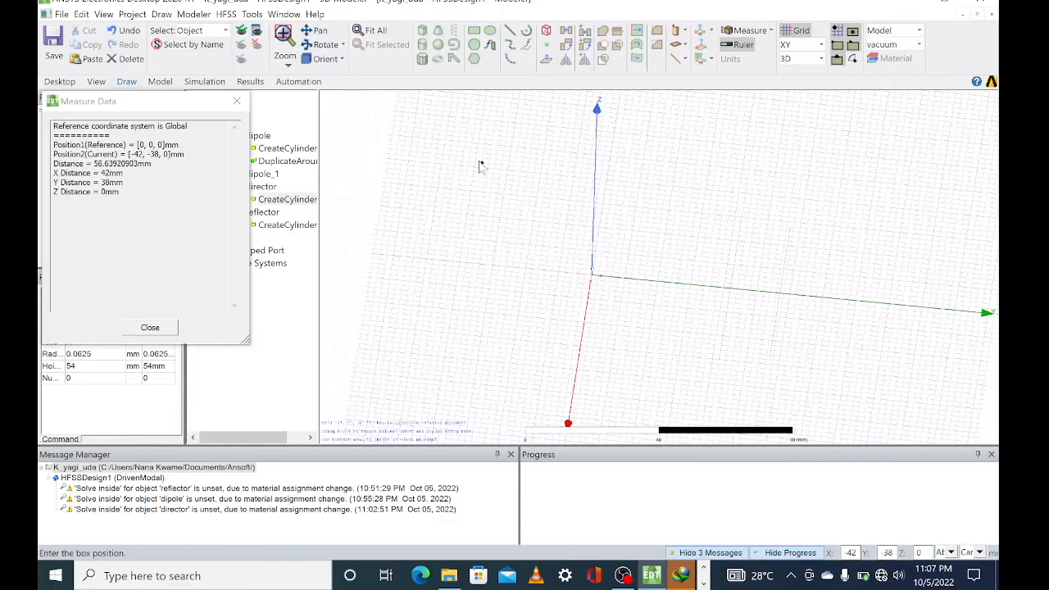
pyautogui.click(479, 159)
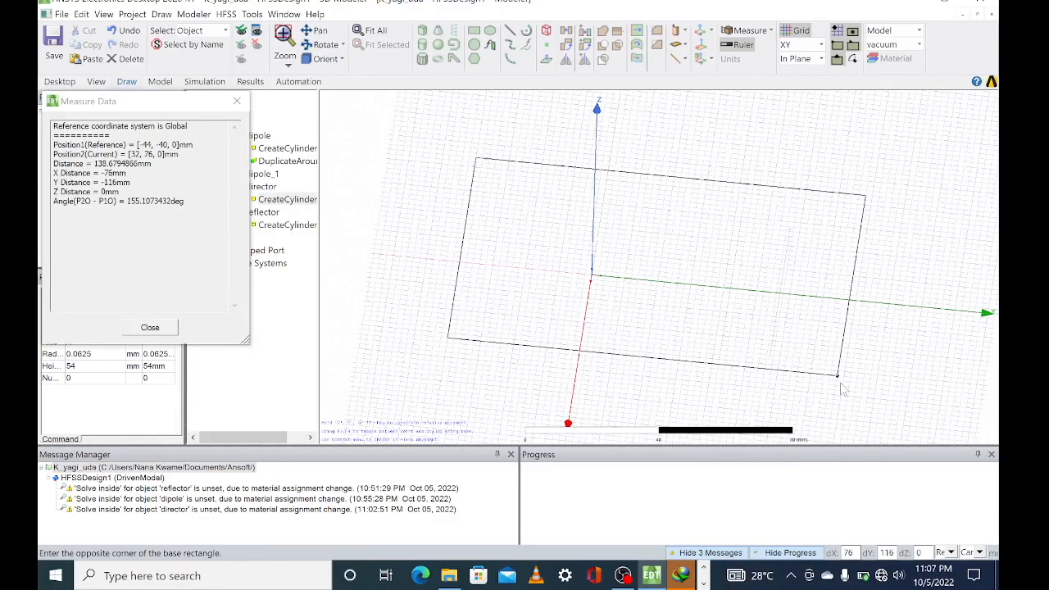
pyautogui.click(909, 443)
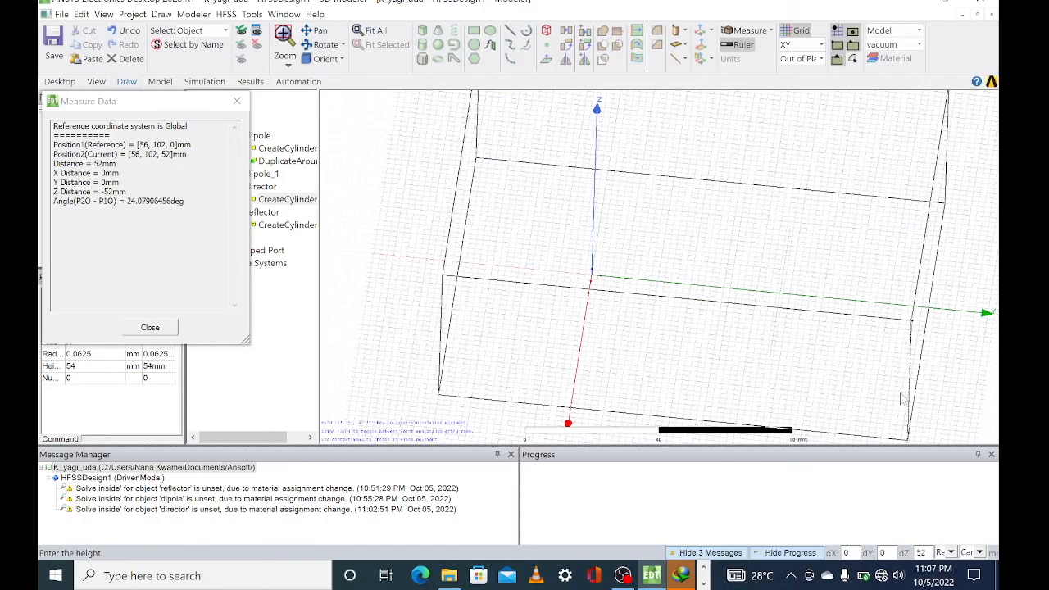
pyautogui.click(902, 400)
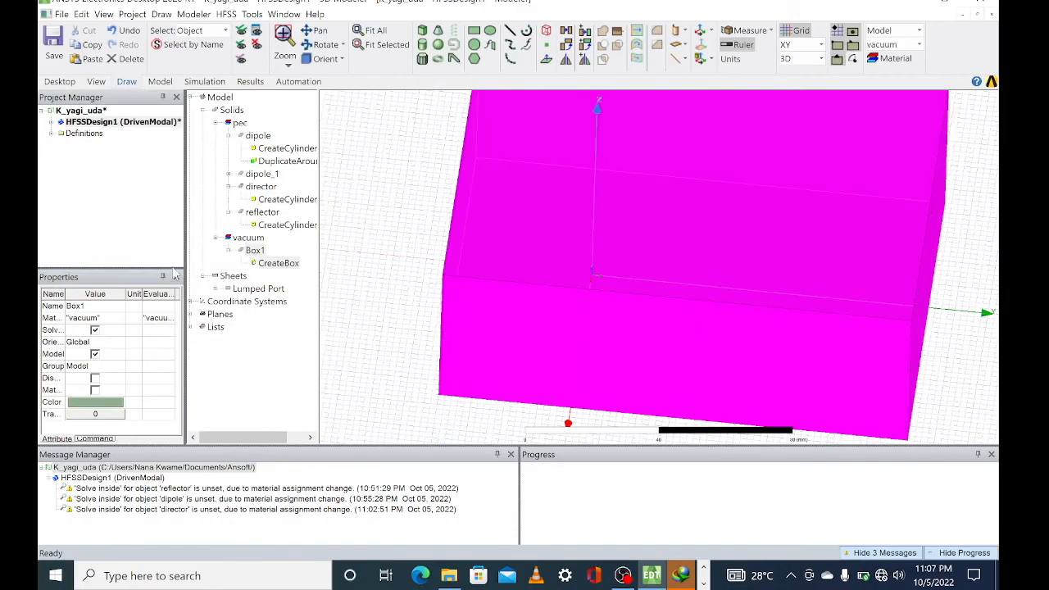
# Step: Rename the new vacuum box to airbox and set its transparency to 0.92
pyautogui.click(115, 306)
pyautogui.write('airb')
pyautogui.press('Return')
pyautogui.click(105, 415)
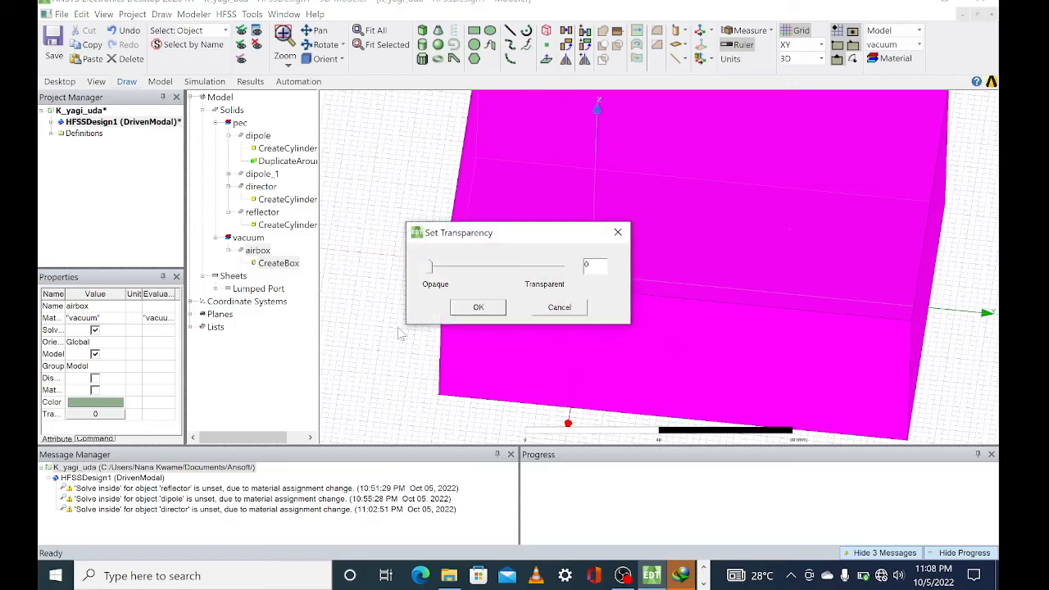
pyautogui.moveTo(430, 267); pyautogui.dragTo(554, 270)
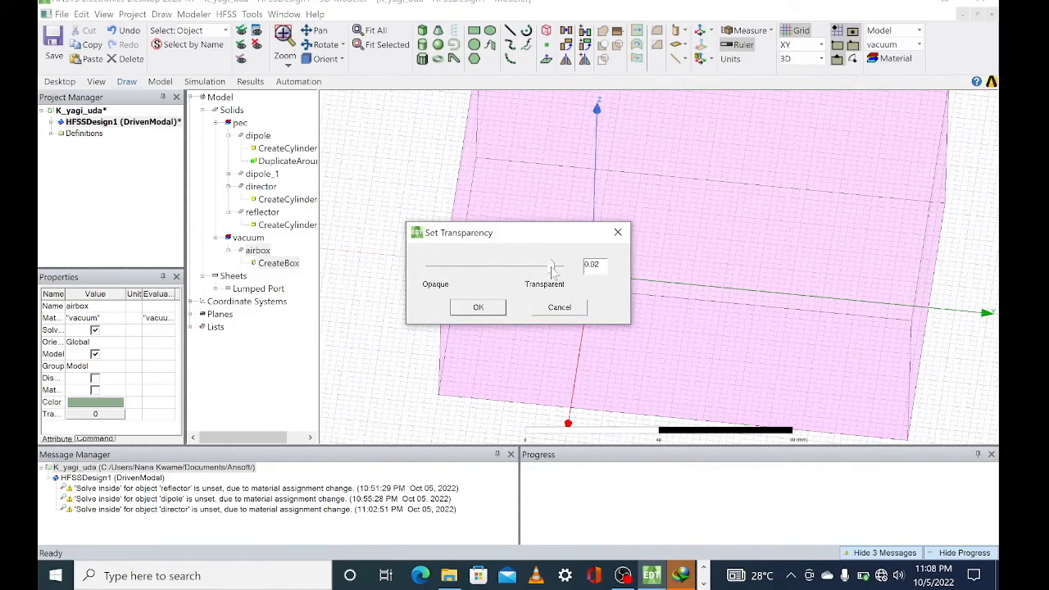
pyautogui.click(478, 308)
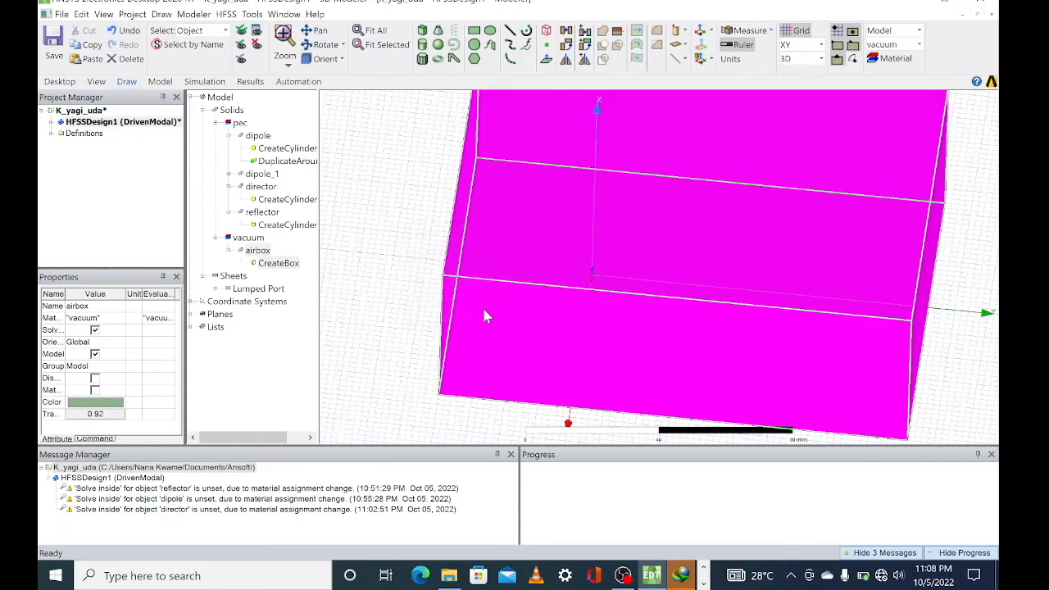
# Step: Set the airbox's Z size to 60 mm and its position to -100/2, -142/2, -60/2 mm
pyautogui.doubleClick(277, 264)
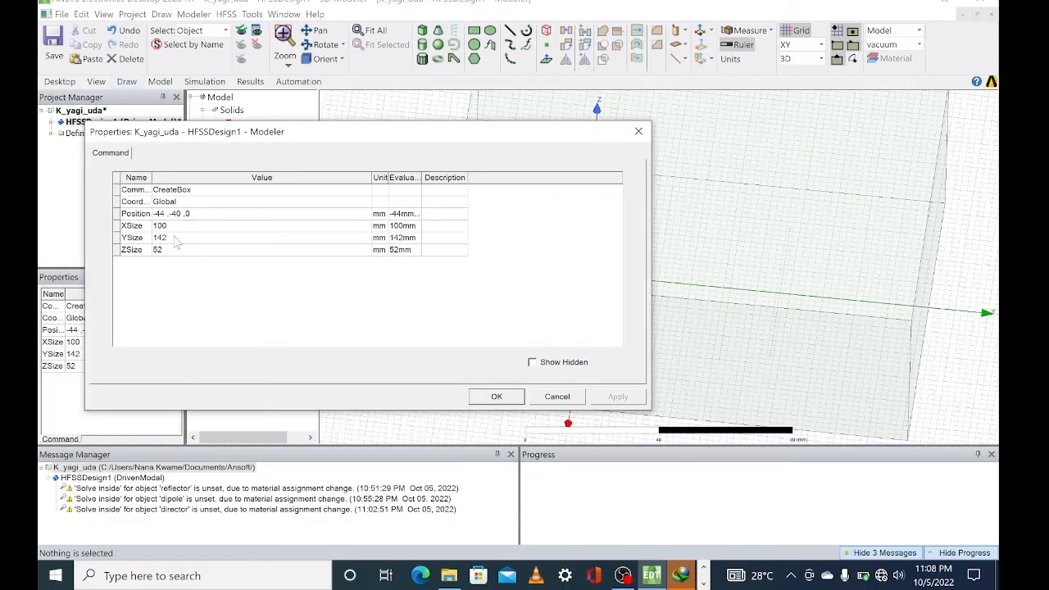
pyautogui.click(161, 225)
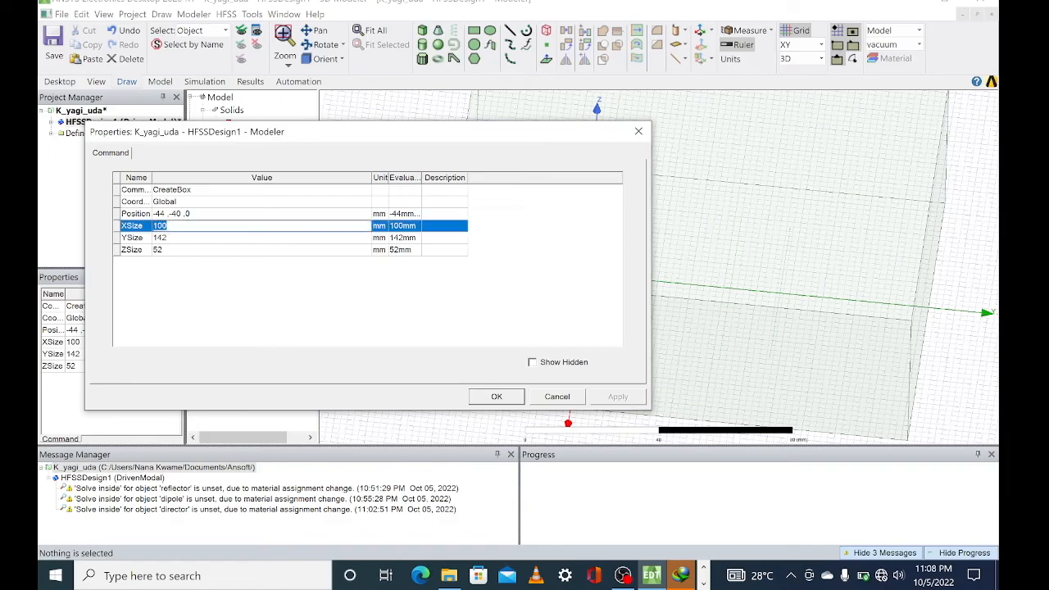
pyautogui.click(174, 251)
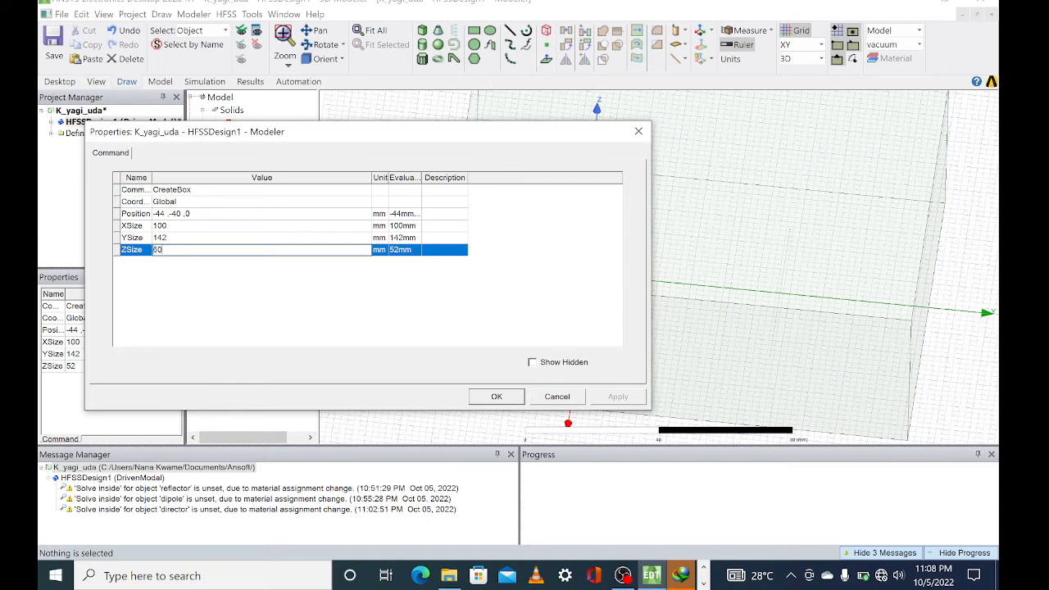
pyautogui.click(162, 214)
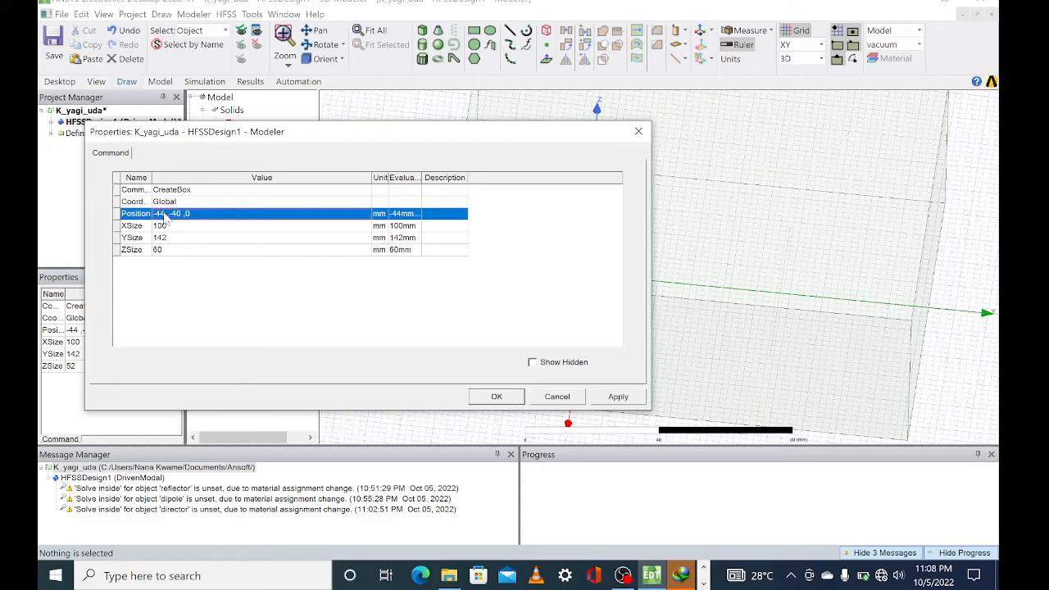
pyautogui.press('BackSpace')
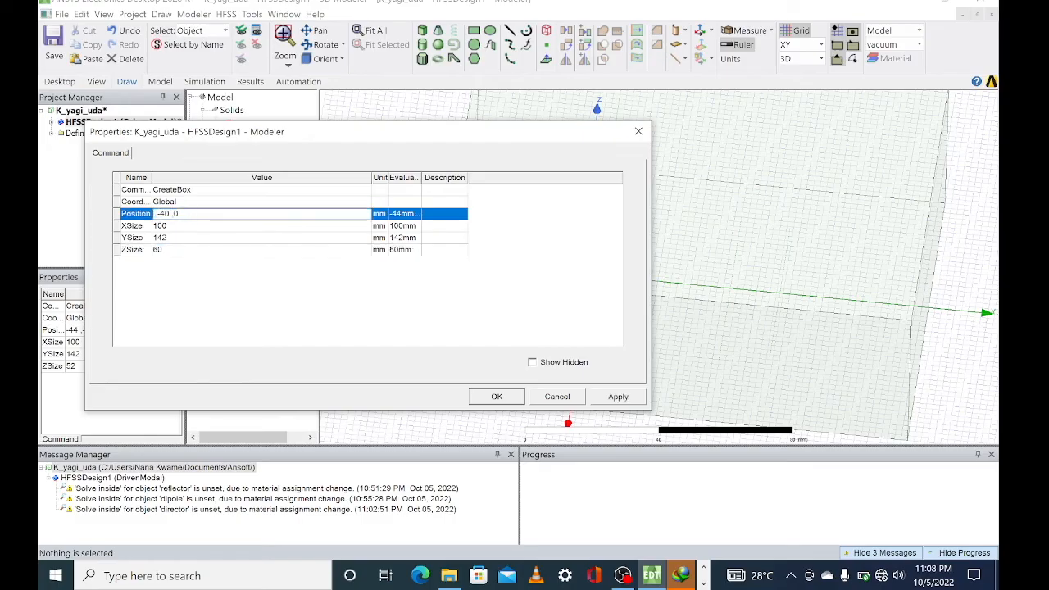
pyautogui.write('-100/2')
pyautogui.press('BackSpace')
pyautogui.press('BackSpace')
pyautogui.write('14')
pyautogui.write(',')
pyautogui.click(616, 400)
pyautogui.click(497, 397)
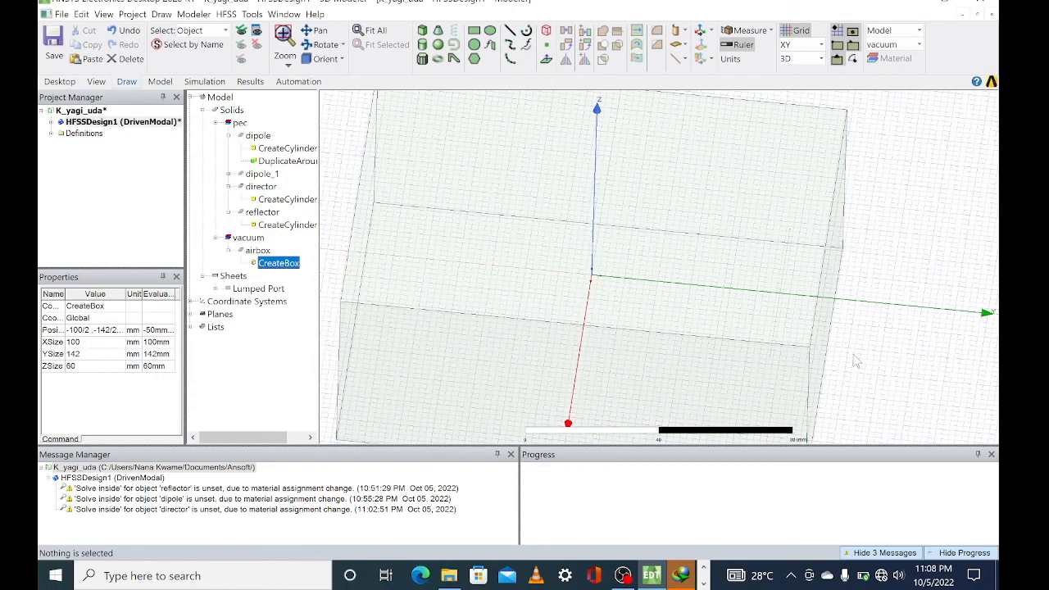
# Step: Set the airbox's position to -100/2, -142/3, -60/2 mm
pyautogui.scroll(-2, 855, 358)
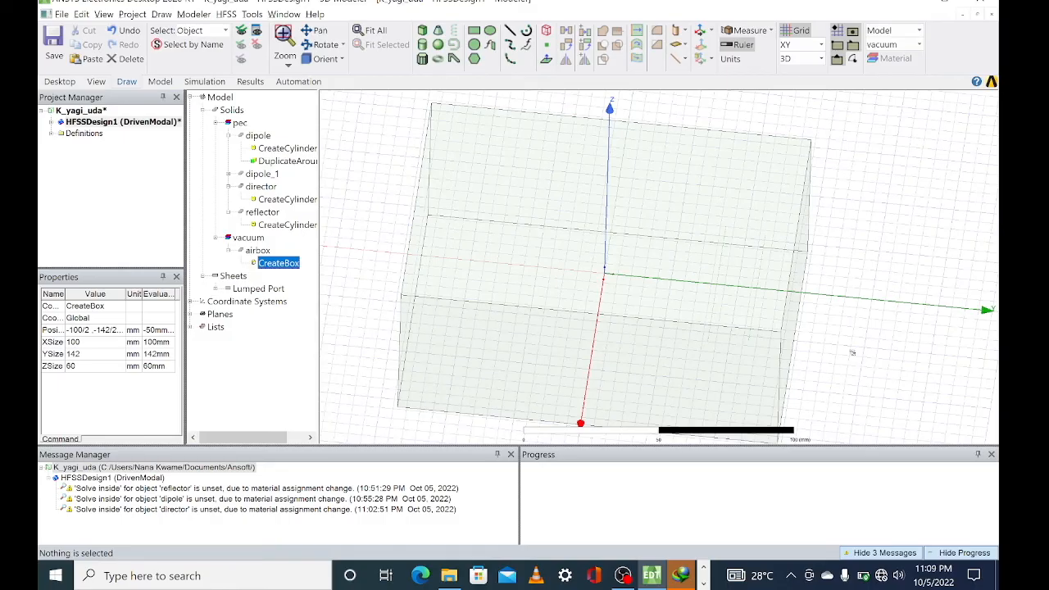
pyautogui.keyDown('alt'); pyautogui.moveTo(852, 352); pyautogui.dragTo(856, 375); pyautogui.keyUp('alt')
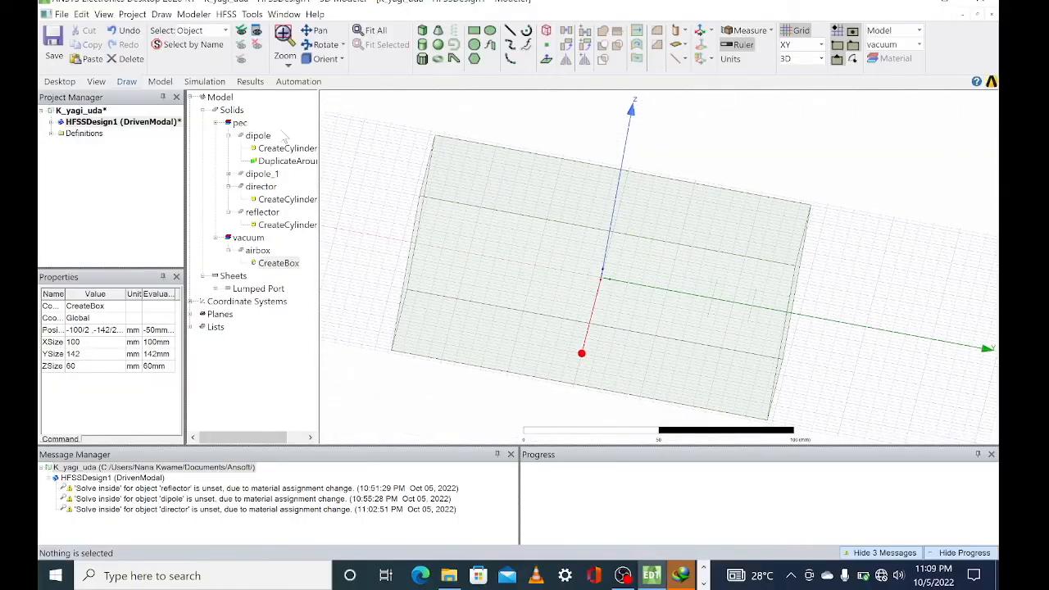
pyautogui.click(256, 135)
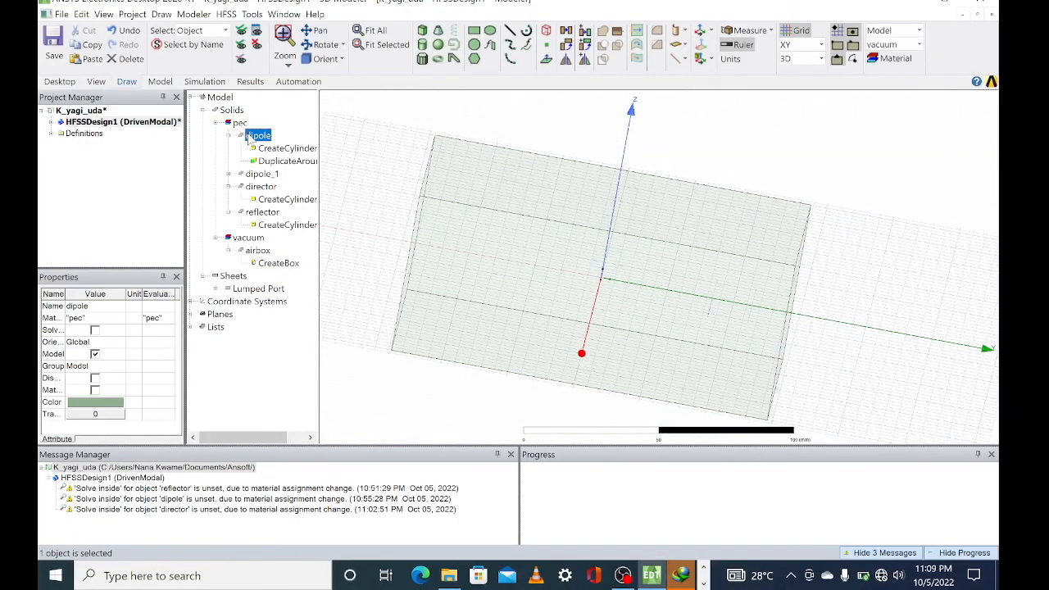
pyautogui.click(867, 388)
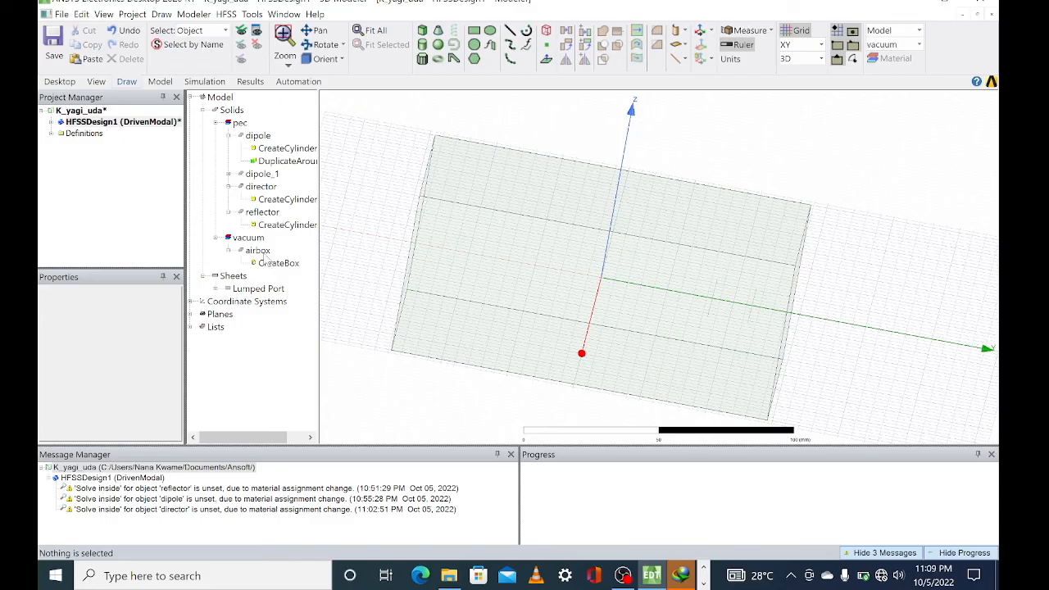
pyautogui.doubleClick(278, 263)
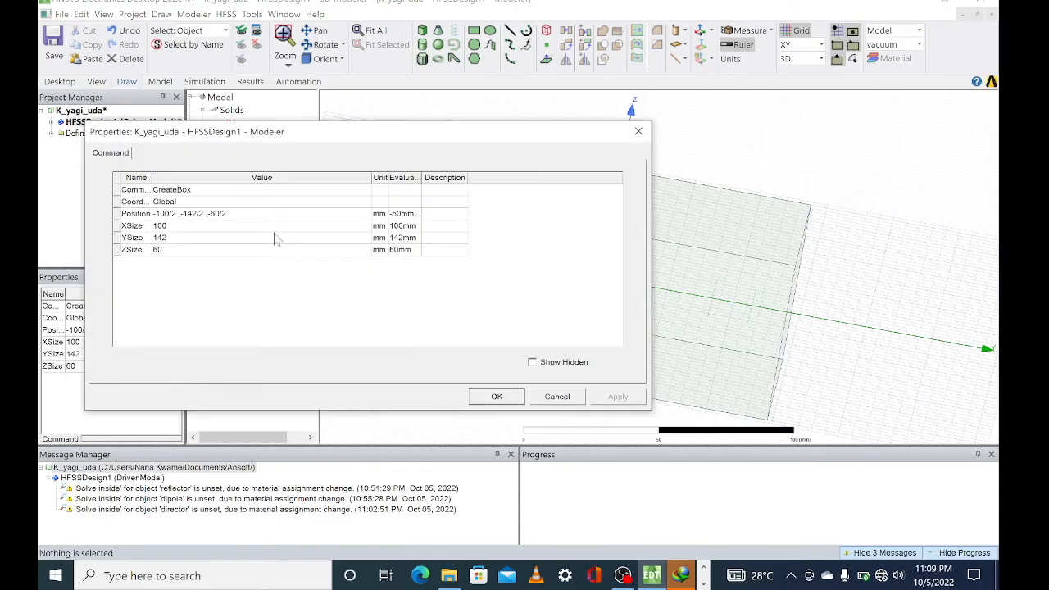
pyautogui.click(204, 215)
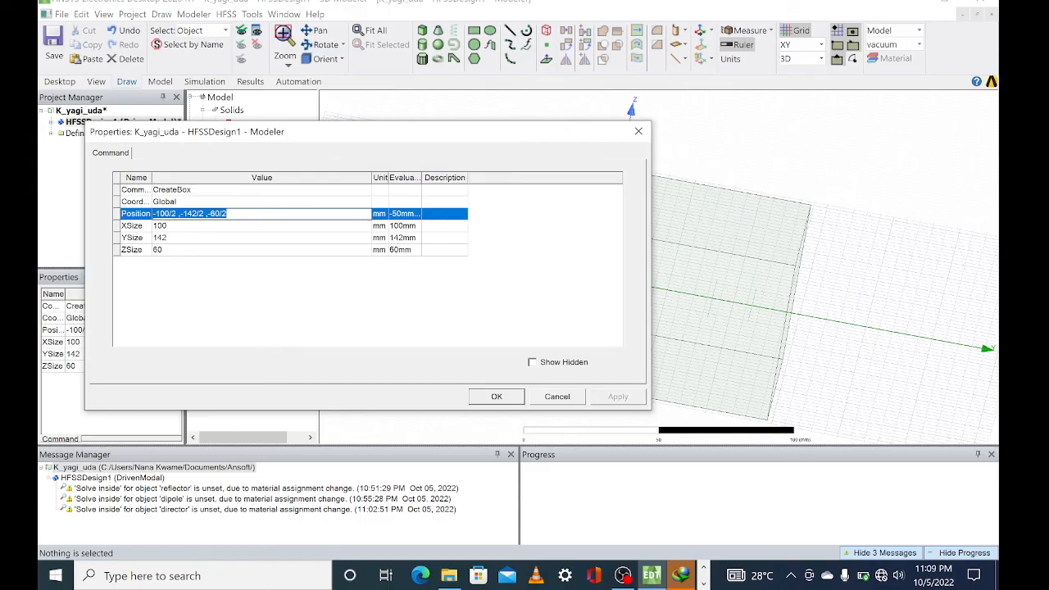
pyautogui.click(207, 214)
pyautogui.press('BackSpace')
pyautogui.press('BackSpace')
pyautogui.write('3')
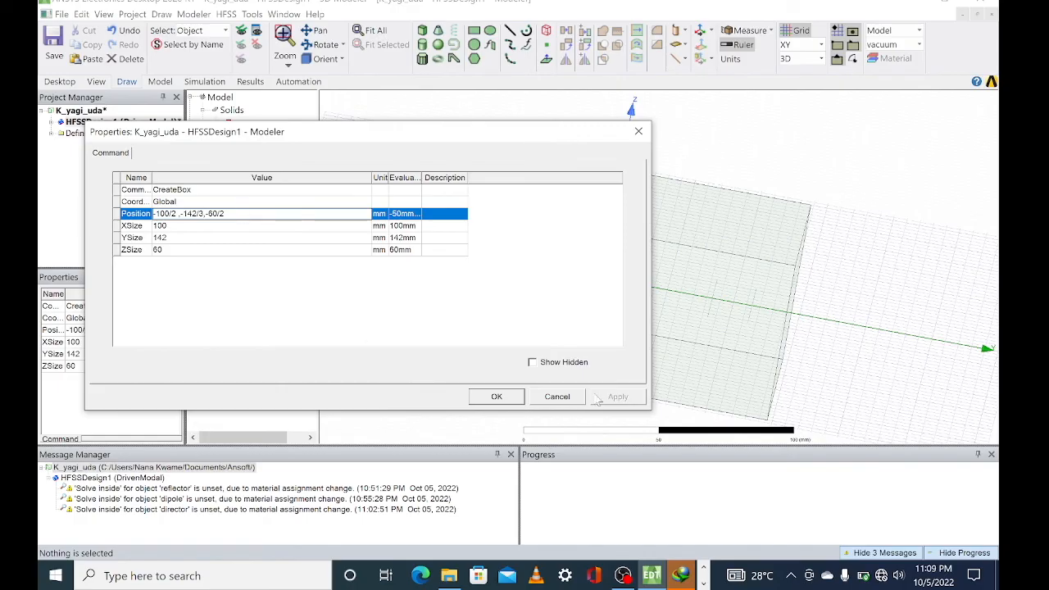
pyautogui.click(496, 396)
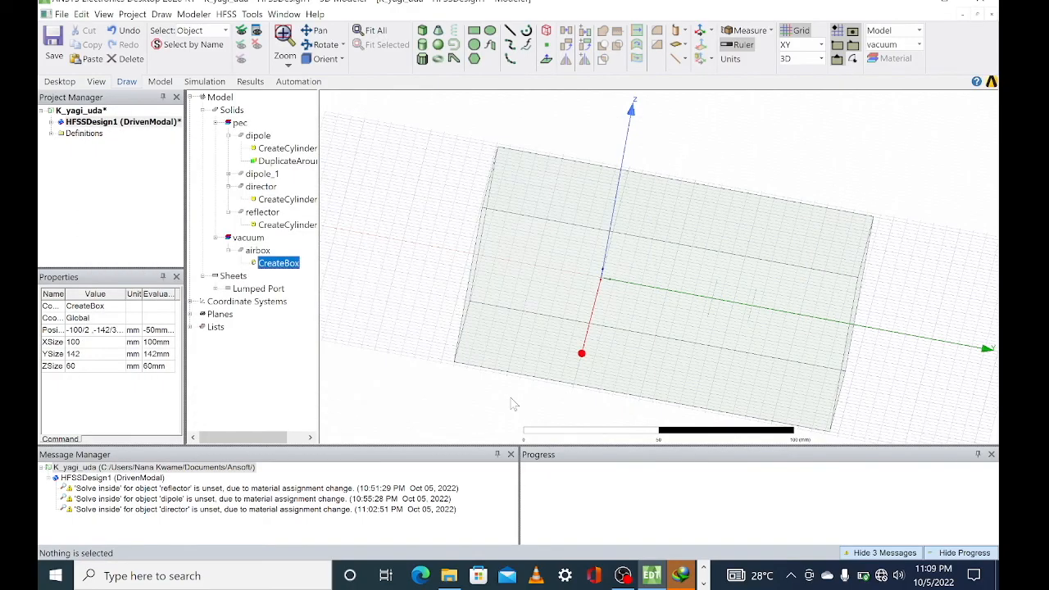
# Step: Assign a radiation boundary named Rad1 to the airbox and clear the design's messages
pyautogui.rightClick(254, 250)
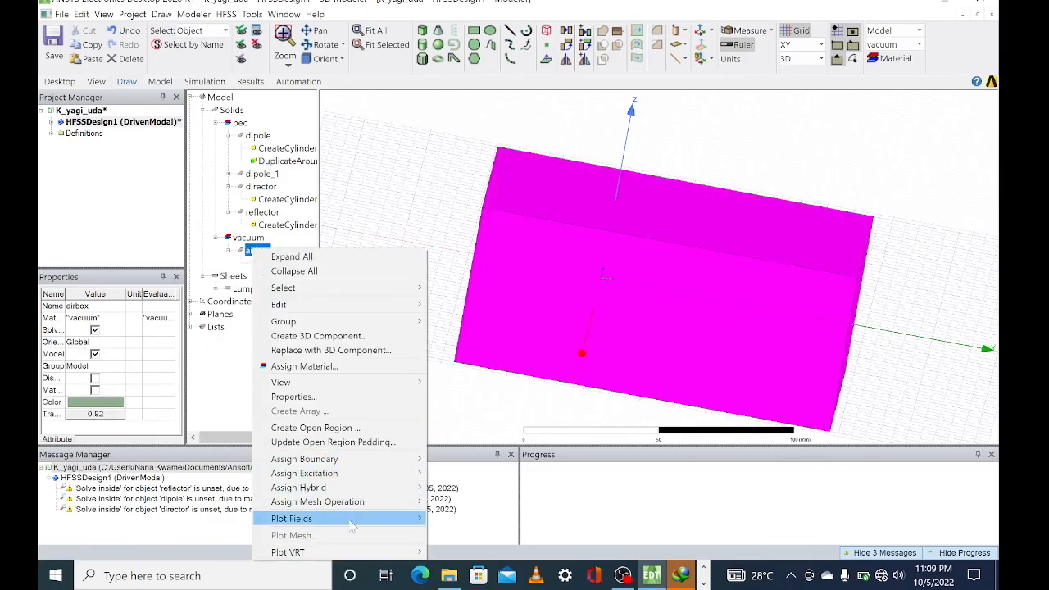
pyautogui.moveTo(410, 459)
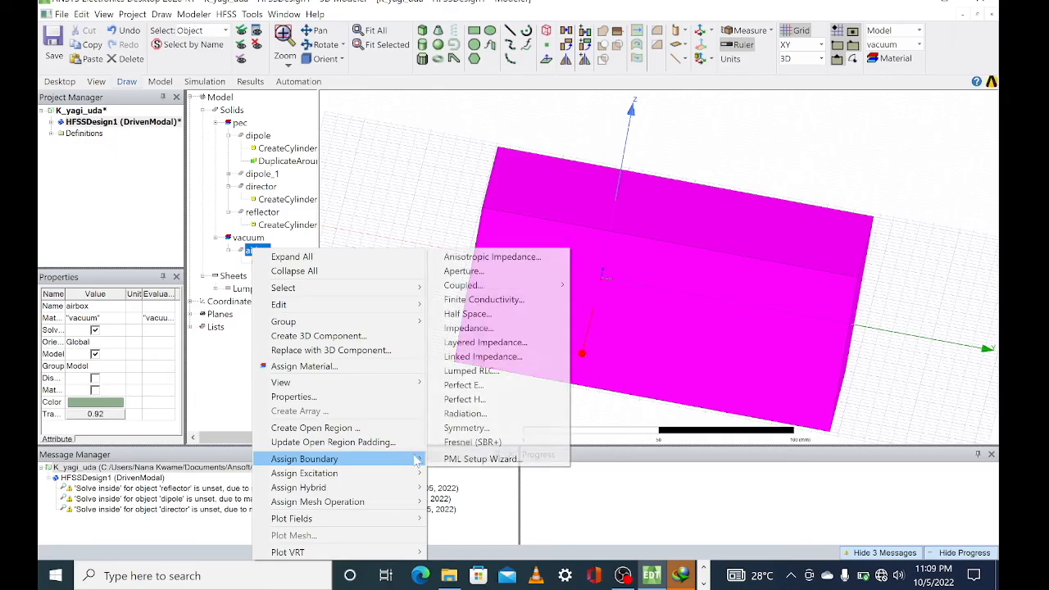
pyautogui.click(466, 413)
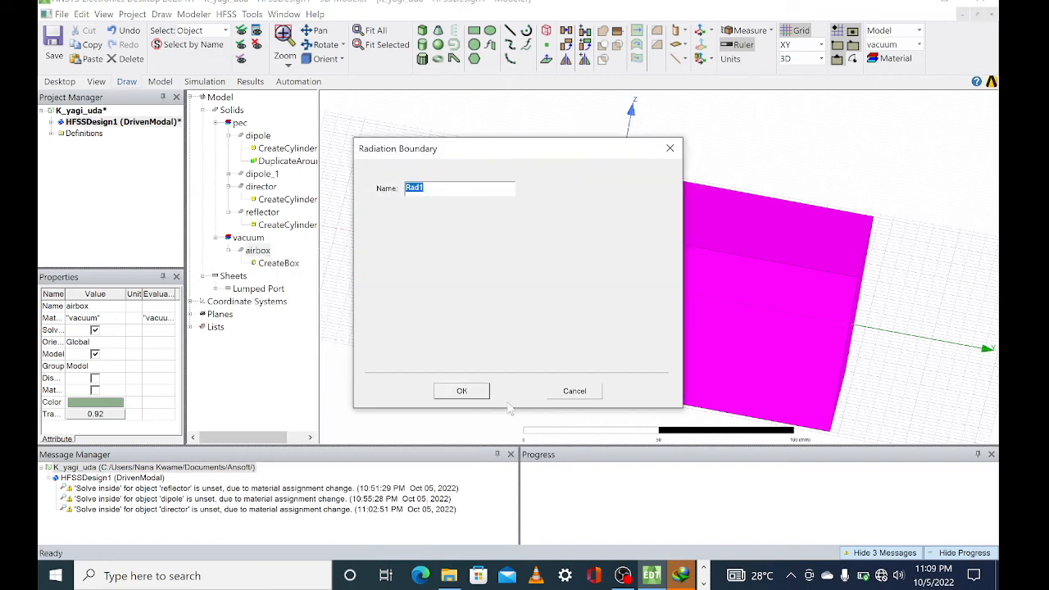
pyautogui.click(480, 392)
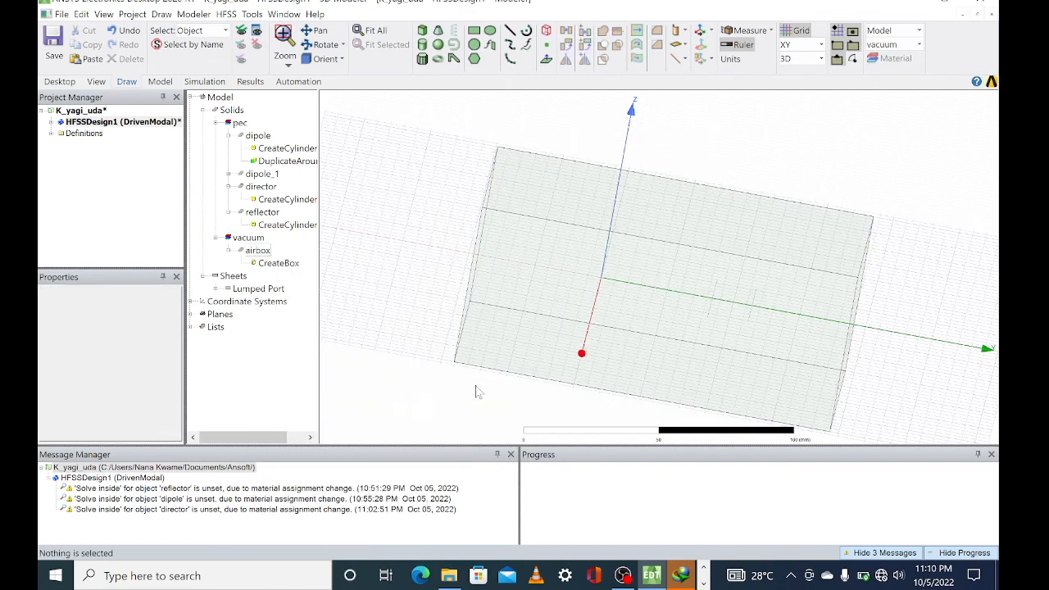
pyautogui.rightClick(161, 489)
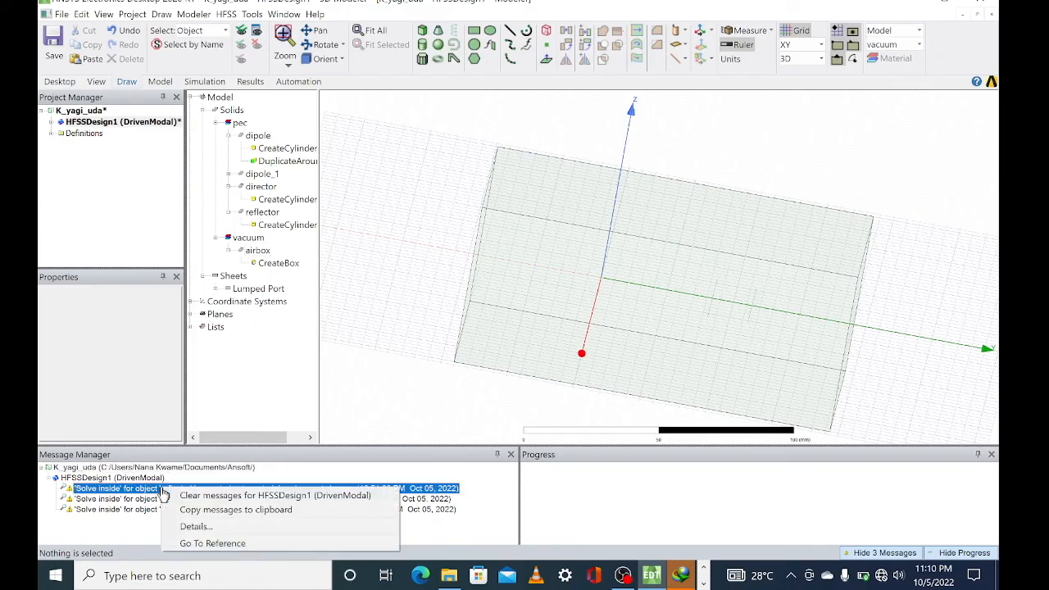
pyautogui.click(261, 496)
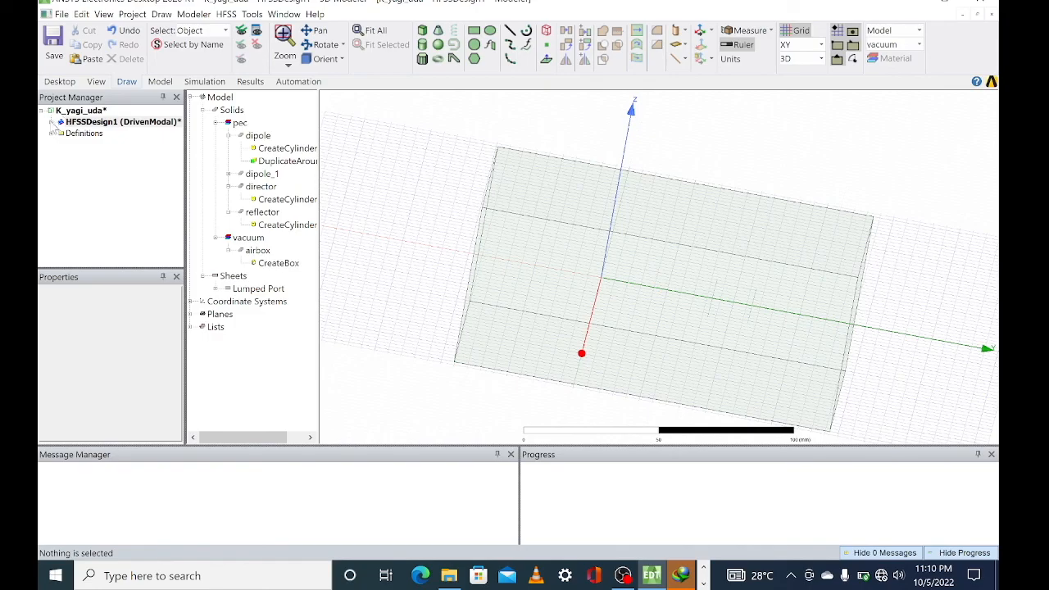
# Step: Expand the design's boundaries and excitations and check the radiation boundary and the lumped port
pyautogui.doubleClick(60, 122)
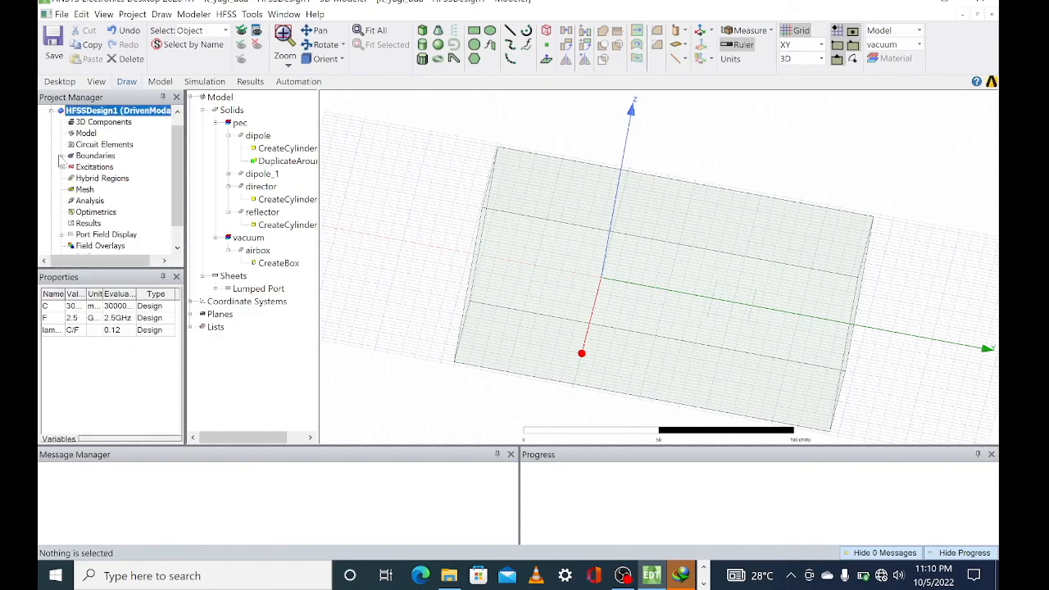
pyautogui.click(60, 156)
pyautogui.click(62, 178)
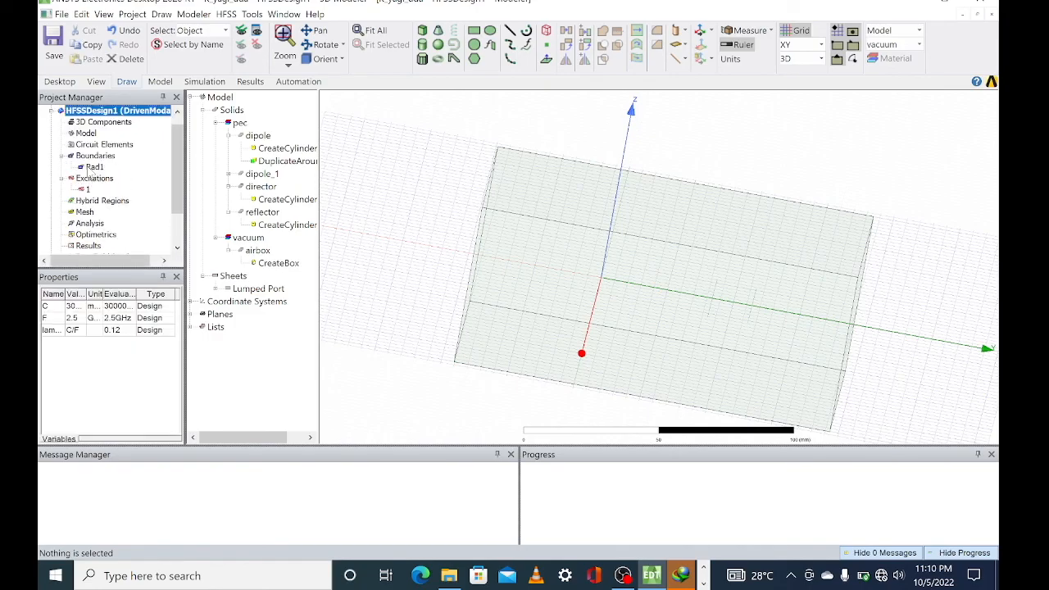
pyautogui.click(89, 167)
pyautogui.click(85, 190)
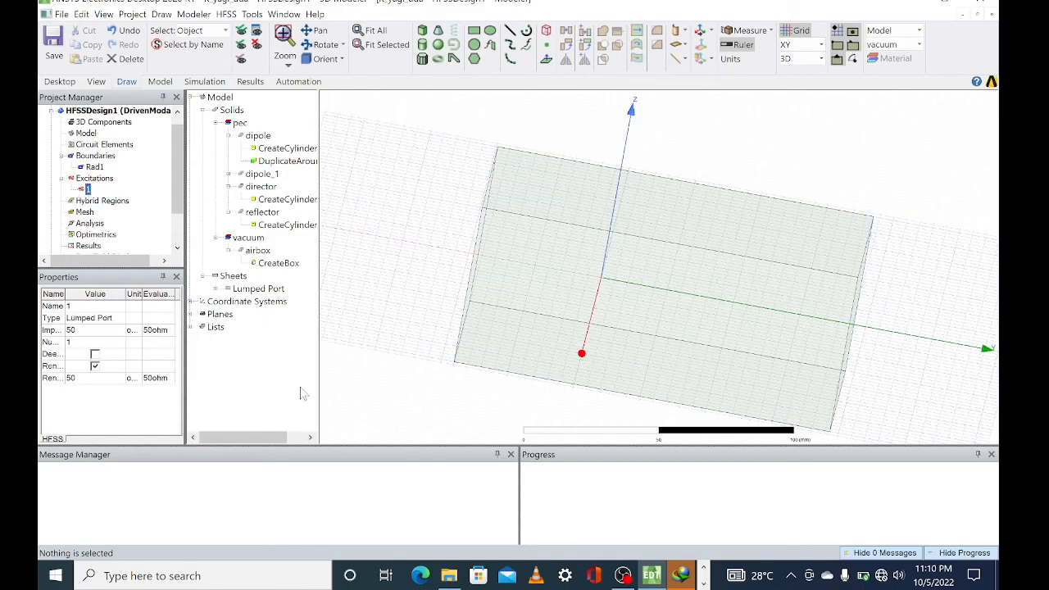
pyautogui.click(346, 400)
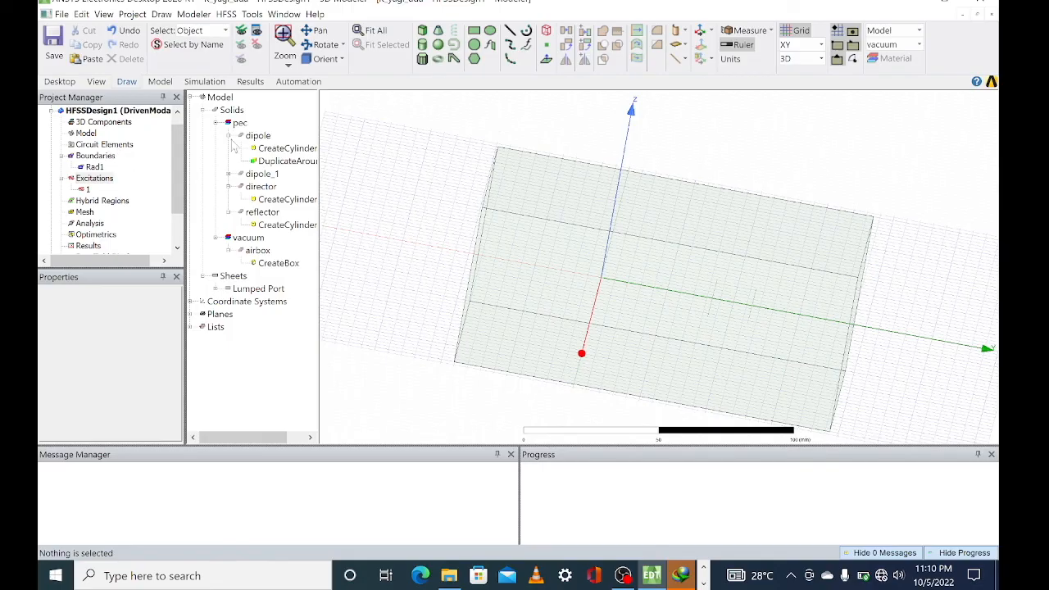
# Step: Run a validation check on the Yagi-Uda design
pyautogui.click(205, 81)
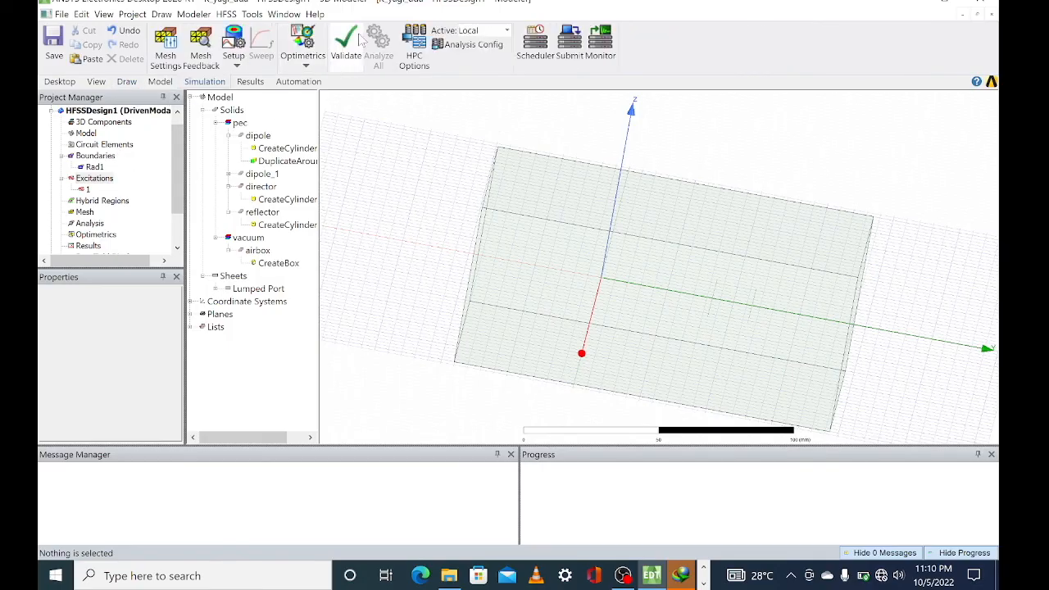
pyautogui.click(347, 43)
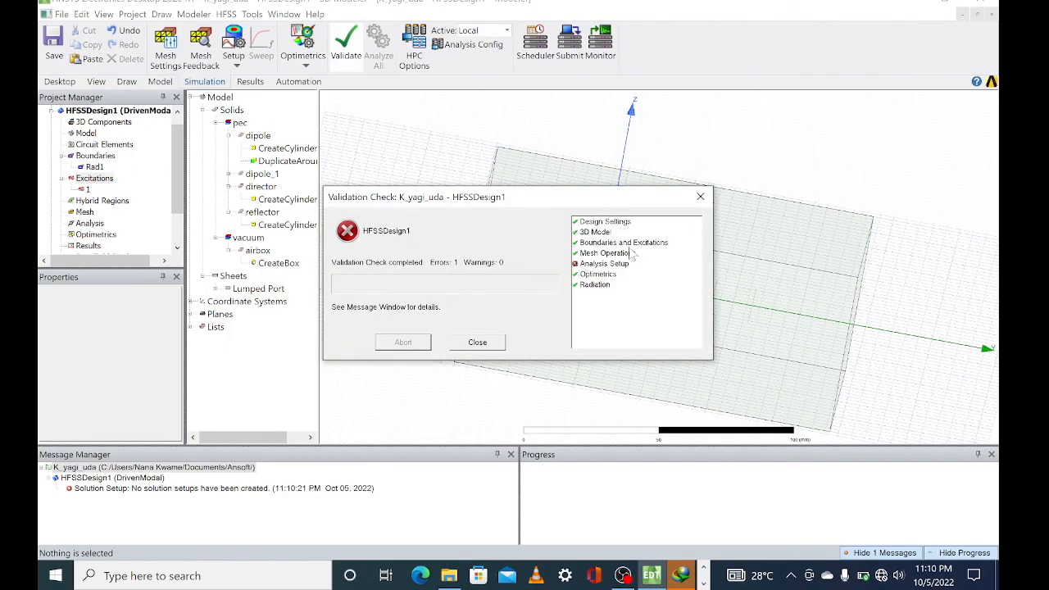
pyautogui.click(478, 344)
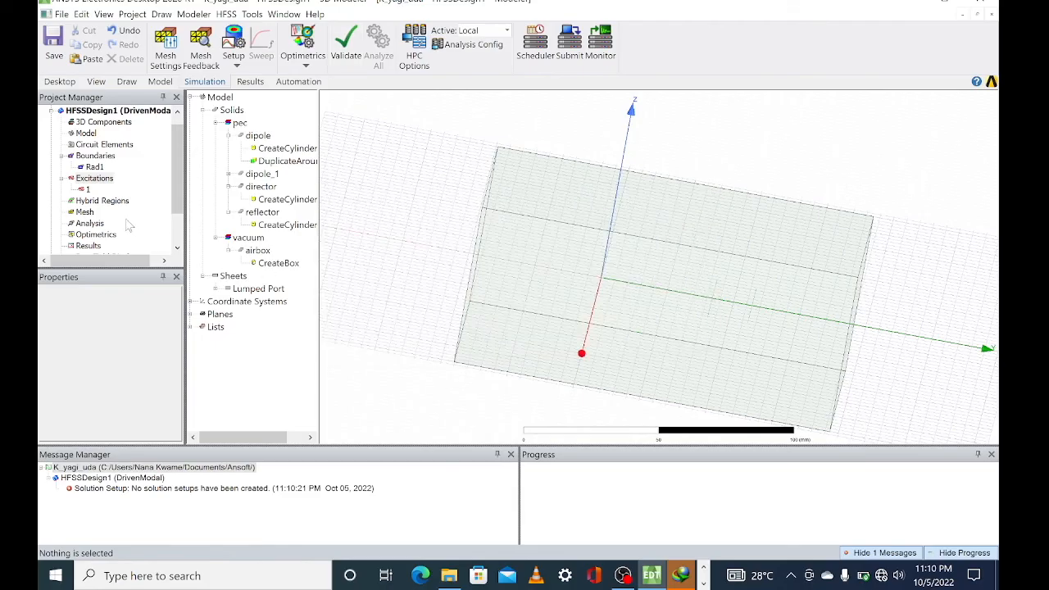
# Step: Add an advanced solution setup named Setup1 with a single solution frequency of 2.5 GHz
pyautogui.scroll(-2, 127, 225)
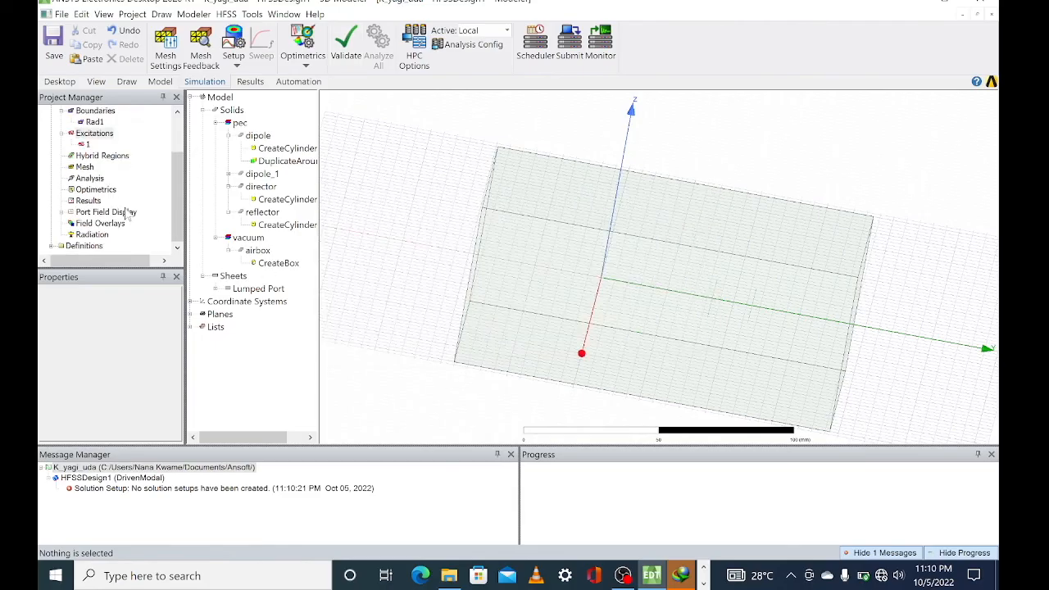
pyautogui.click(93, 179)
pyautogui.rightClick(92, 179)
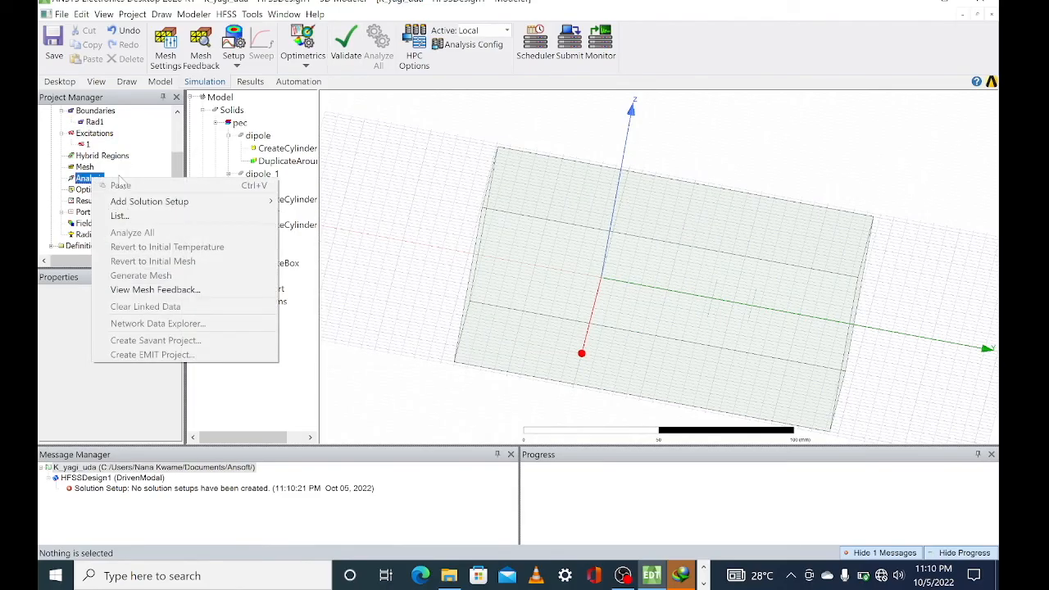
pyautogui.moveTo(259, 205)
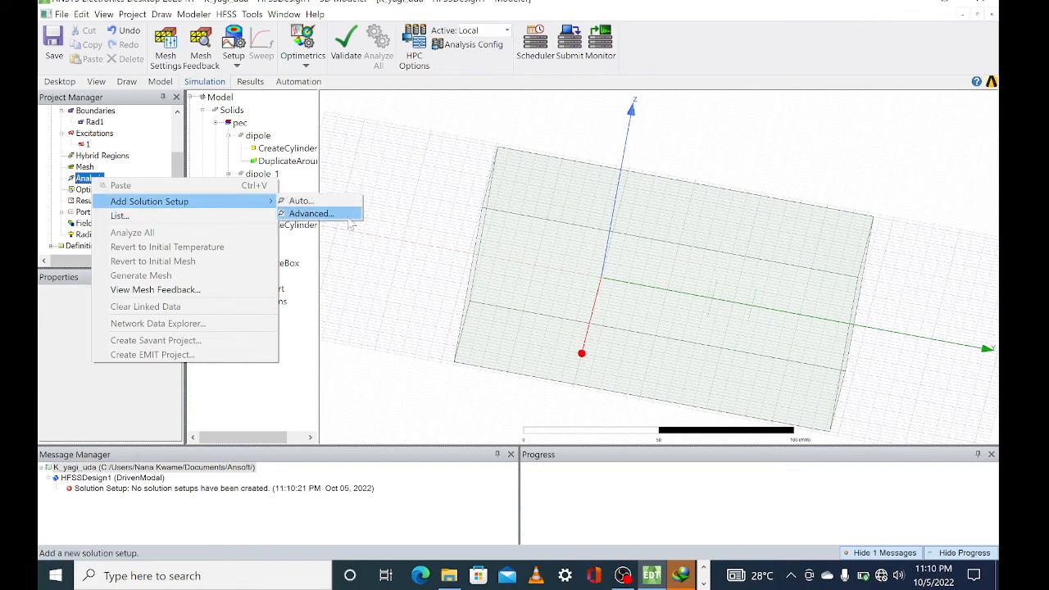
pyautogui.click(348, 215)
pyautogui.click(728, 155)
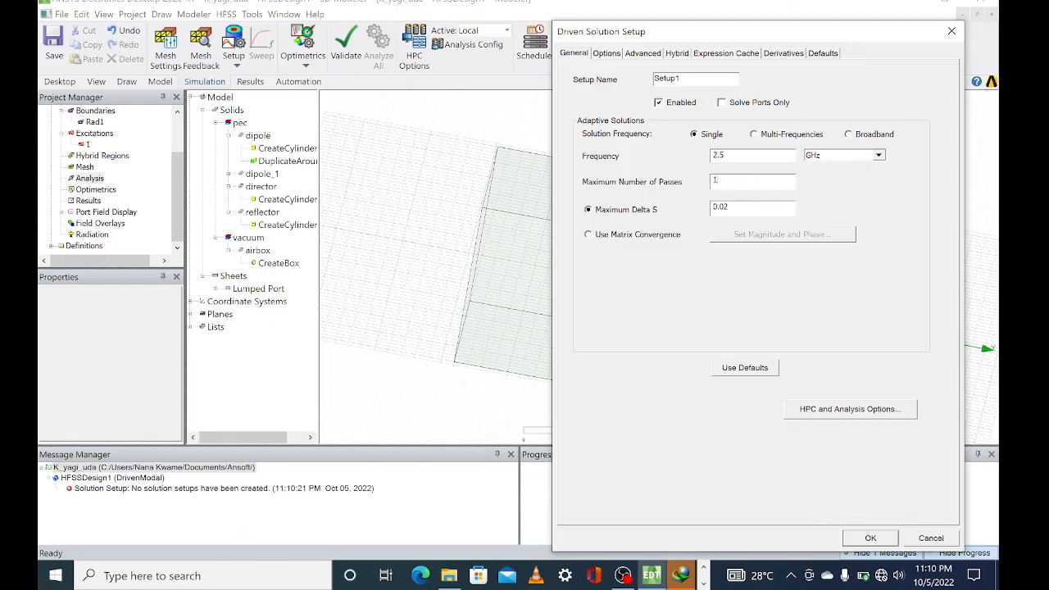
pyautogui.click(871, 538)
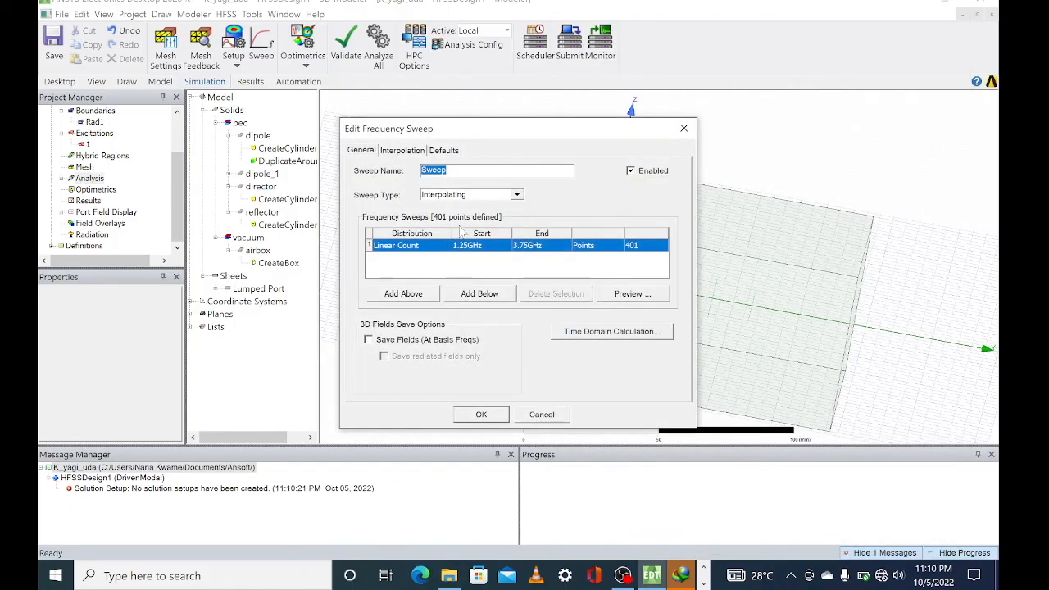
# Step: Set the frequency sweep type to Fast
pyautogui.click(516, 193)
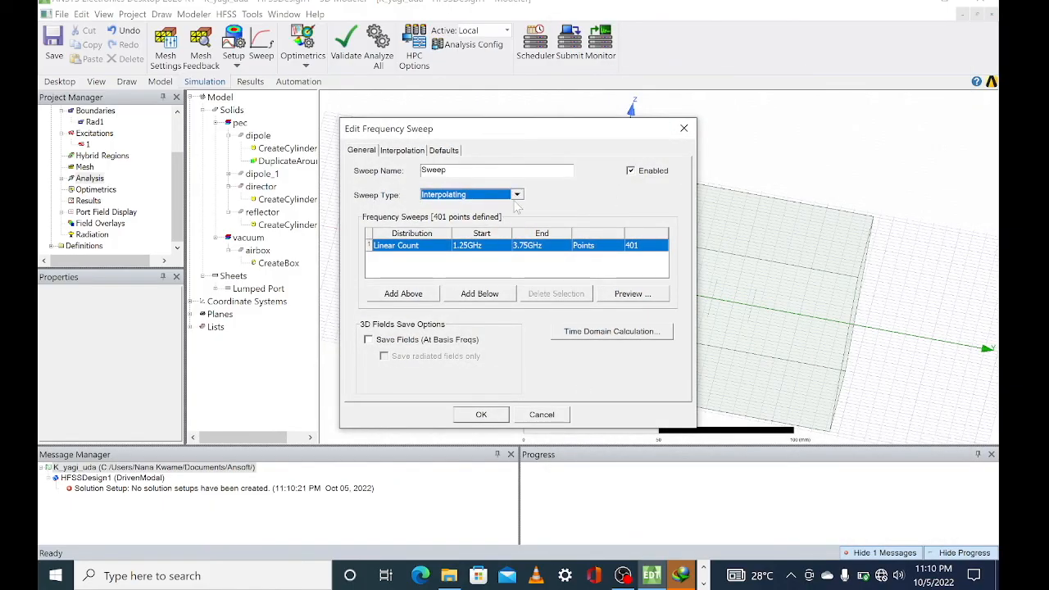
pyautogui.click(516, 198)
pyautogui.click(508, 225)
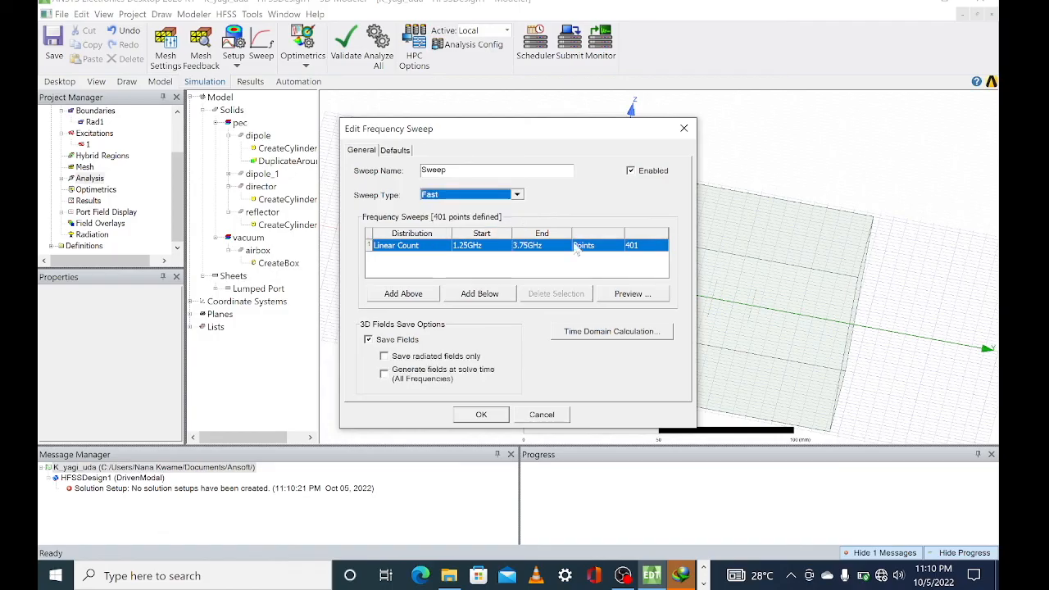
# Step: Set the sweep's start frequency to 2 GHz and its end frequency to 3.5 GHz
pyautogui.click(468, 246)
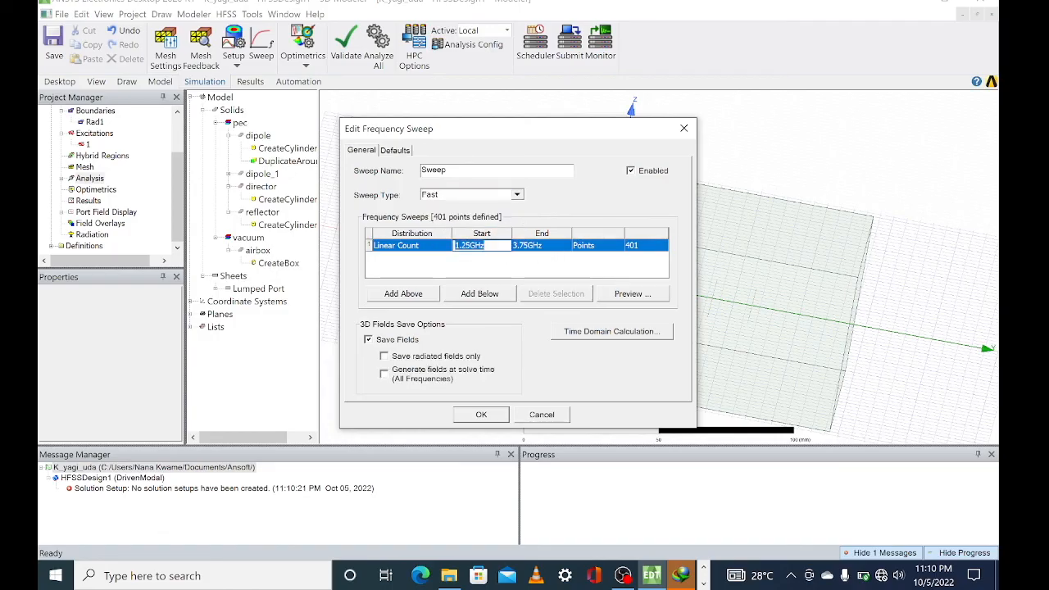
pyautogui.press('BackSpace')
pyautogui.press('BackSpace')
pyautogui.press('BackSpace')
pyautogui.press('BackSpace')
pyautogui.click(525, 246)
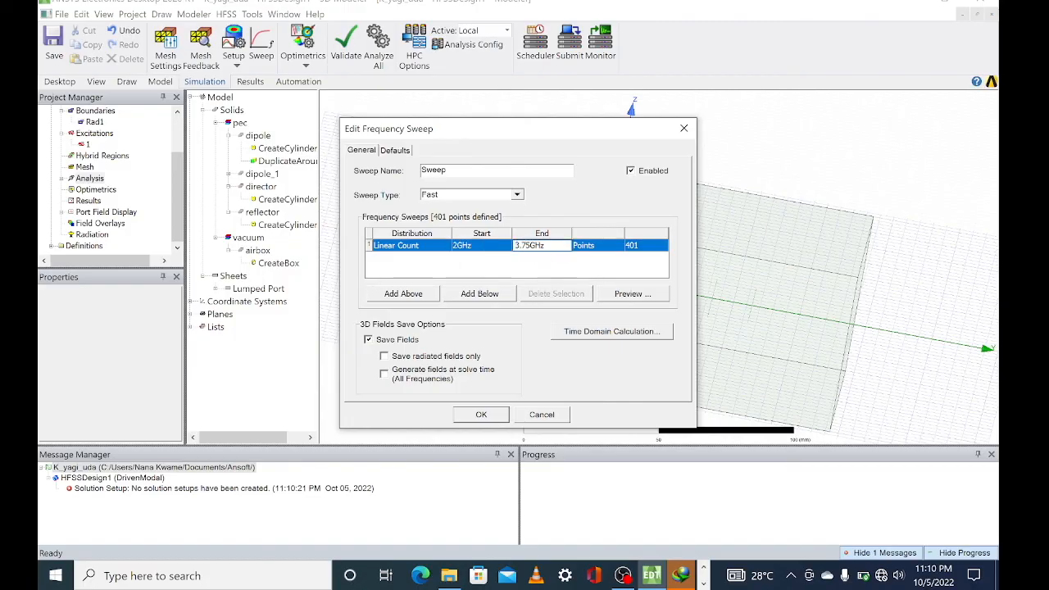
pyautogui.press('BackSpace')
pyautogui.press('BackSpace')
# Step: Change the sweep distribution to Linear Step with a step size of 0.02 GHz
pyautogui.click(638, 246)
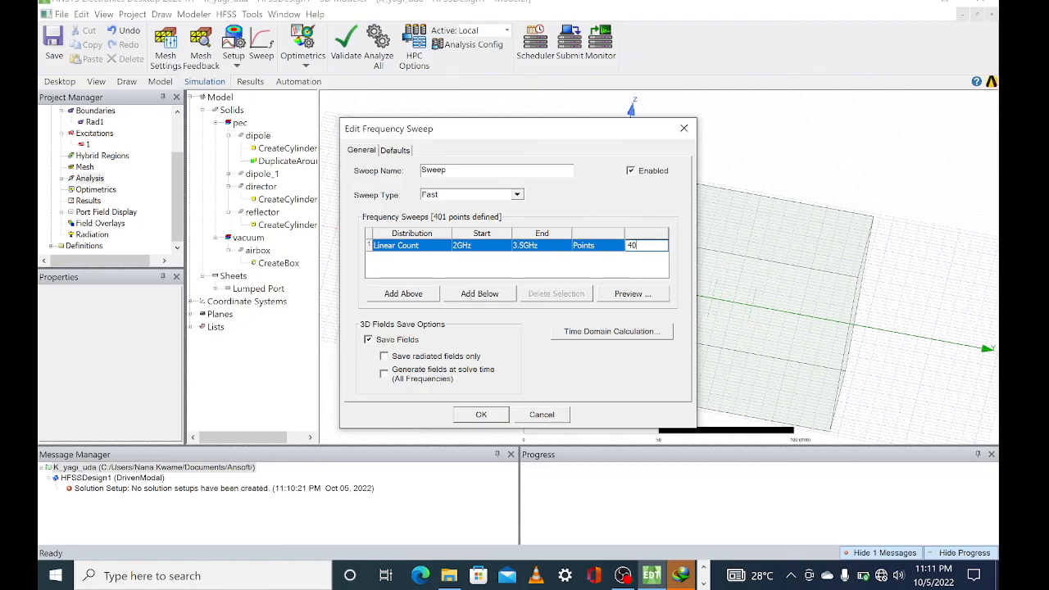
pyautogui.press('BackSpace')
pyautogui.press('BackSpace')
pyautogui.click(432, 246)
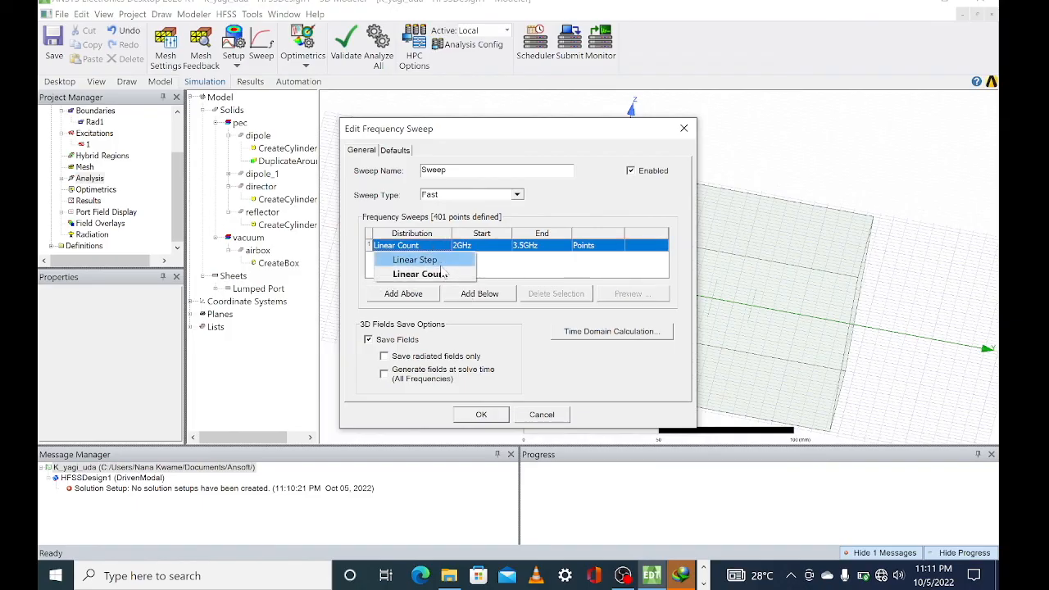
pyautogui.click(415, 260)
pyautogui.click(647, 248)
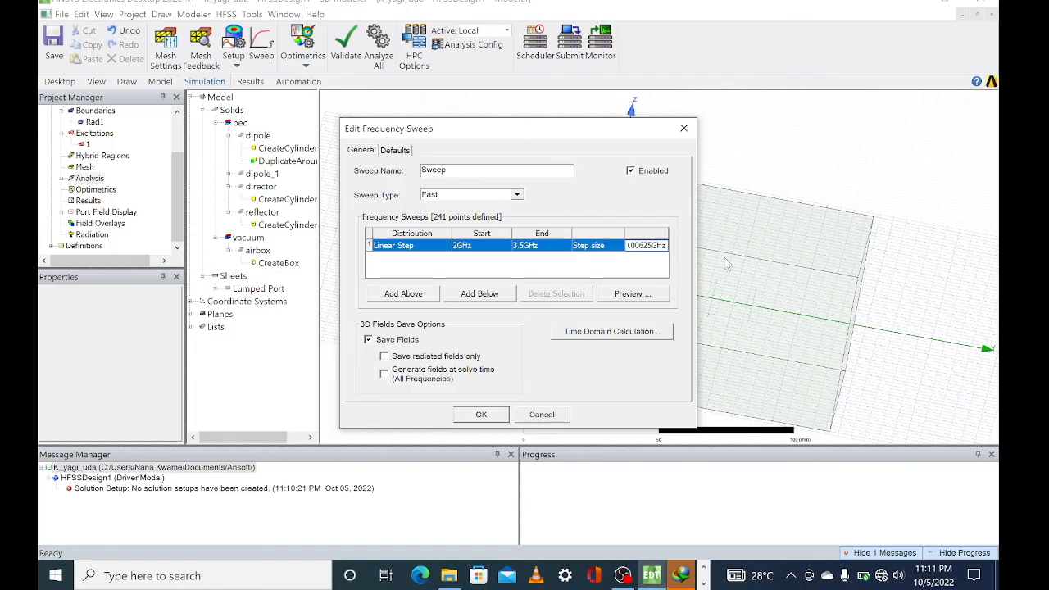
pyautogui.press('BackSpace')
pyautogui.press('BackSpace')
pyautogui.write('2')
pyautogui.press('Return')
# Step: Preview the sweep points and accept the frequency sweep
pyautogui.click(659, 299)
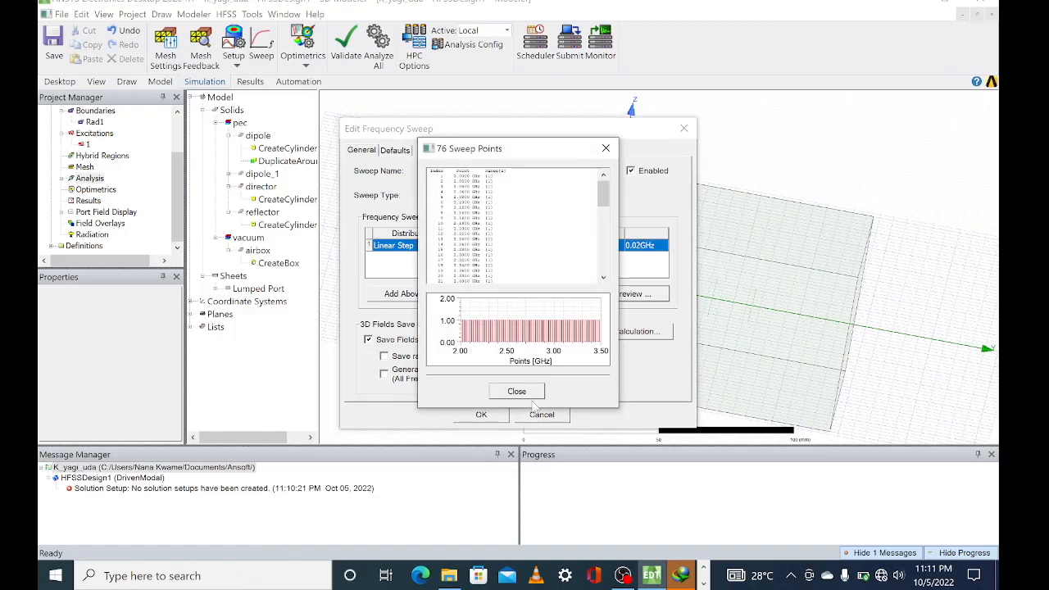
pyautogui.click(527, 393)
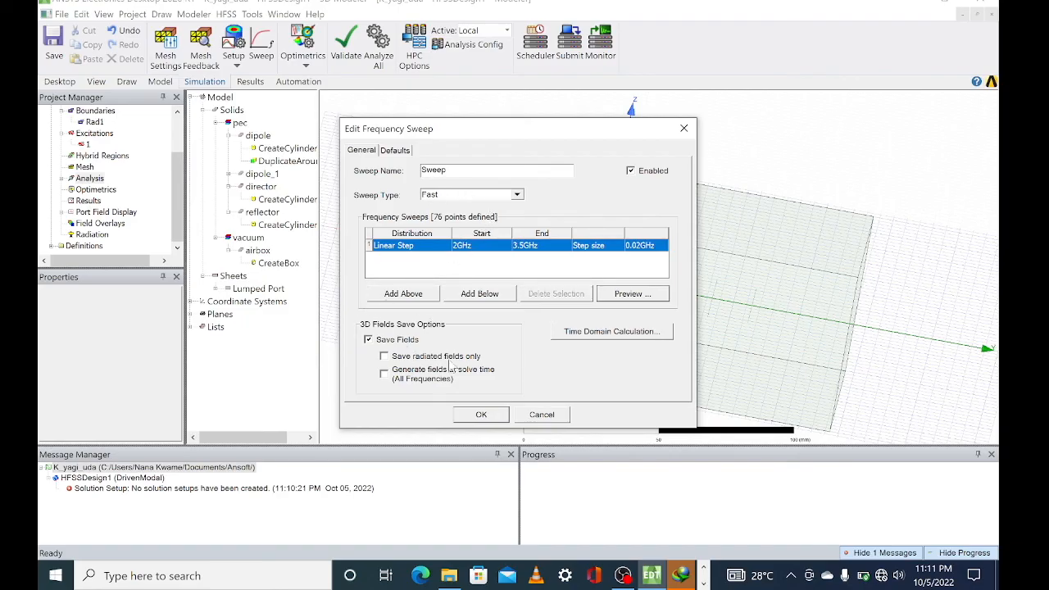
pyautogui.click(481, 415)
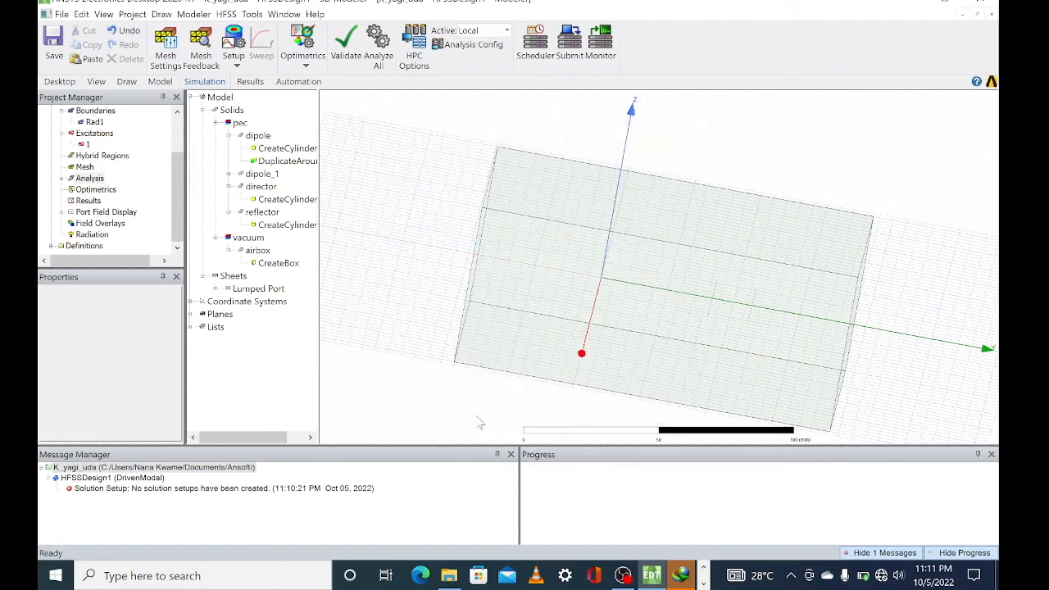
# Step: Clear the messages of HFSSDesign1
pyautogui.rightClick(208, 490)
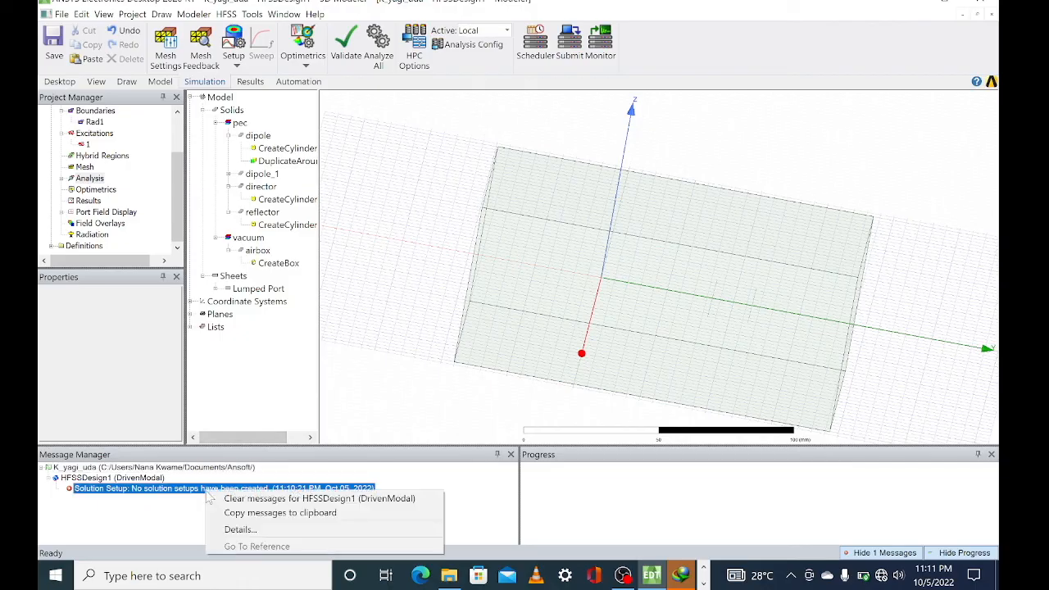
pyautogui.click(254, 500)
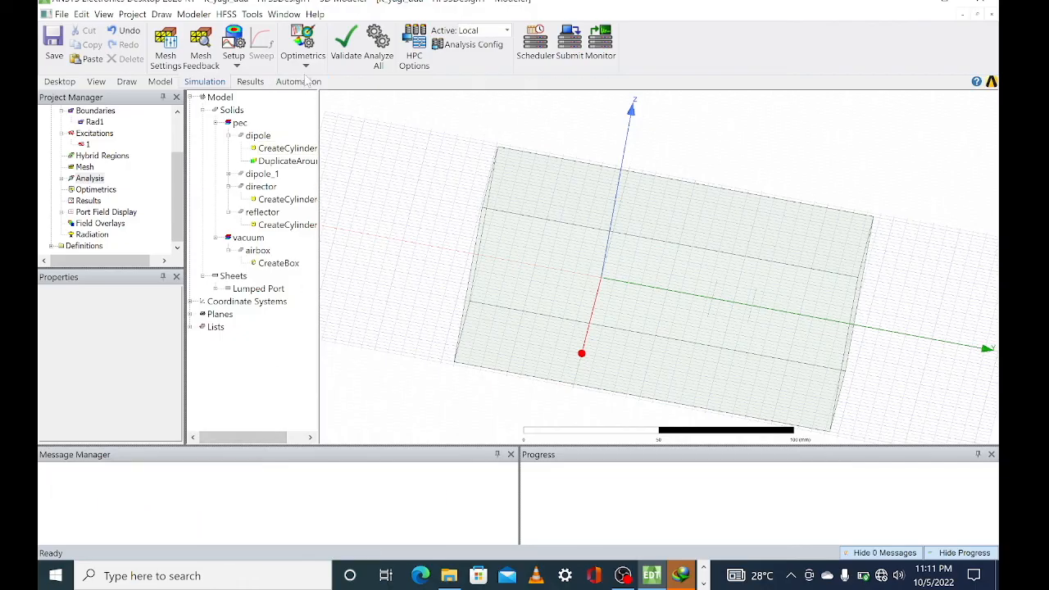
# Step: Run the validation check again and start the analysis of all setups
pyautogui.click(345, 41)
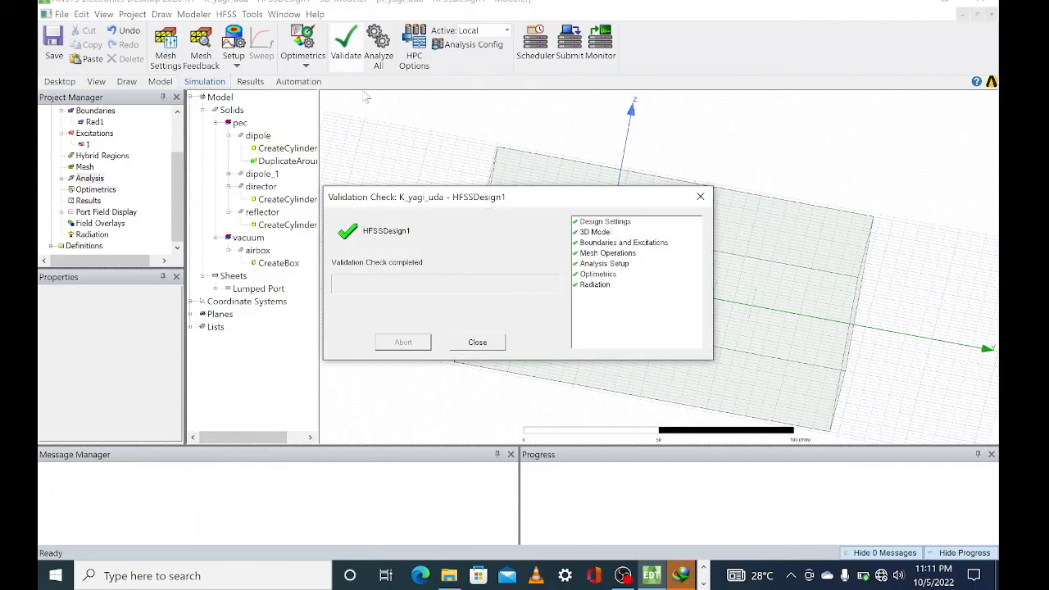
pyautogui.click(478, 342)
pyautogui.click(378, 47)
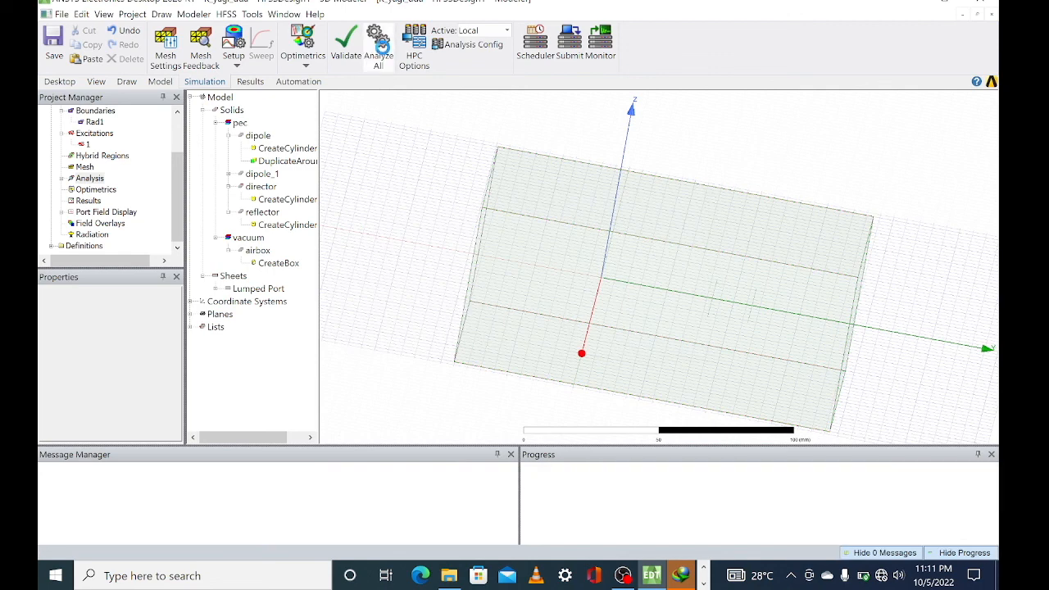